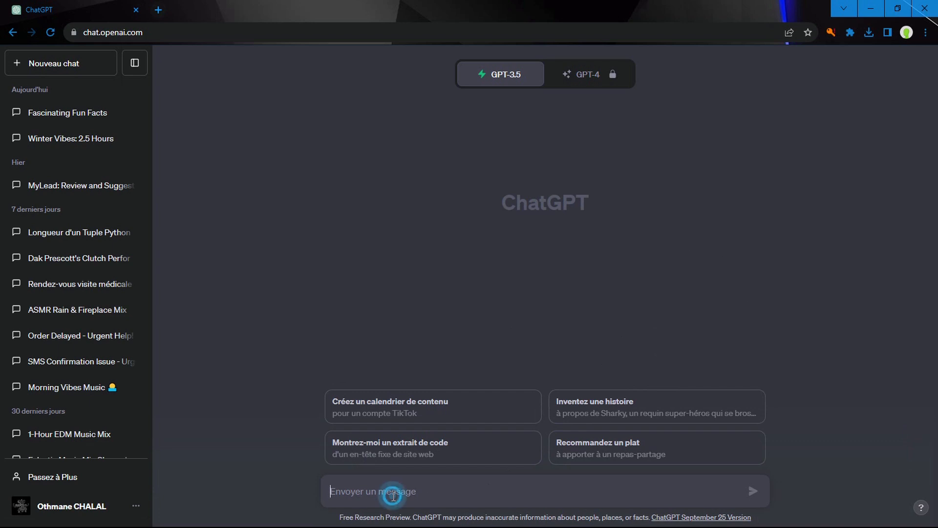
Submit the prompt "write a 10 min Youtube video script telling about fun fact" to ChatGPT and read through the generated script.
{"action": "type", "text": "write a 10 min Youtube video script telling about fun fact"}
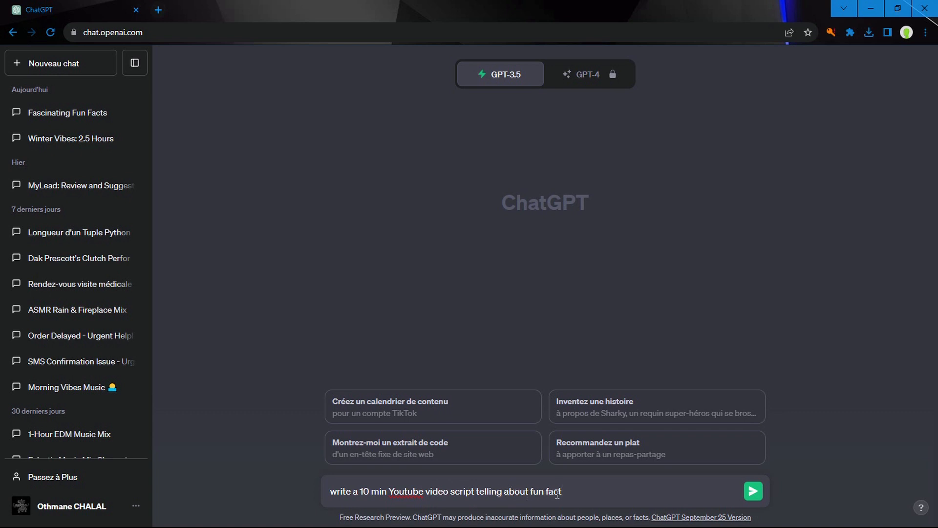
{"action": "left_click", "coordinate": [753, 491]}
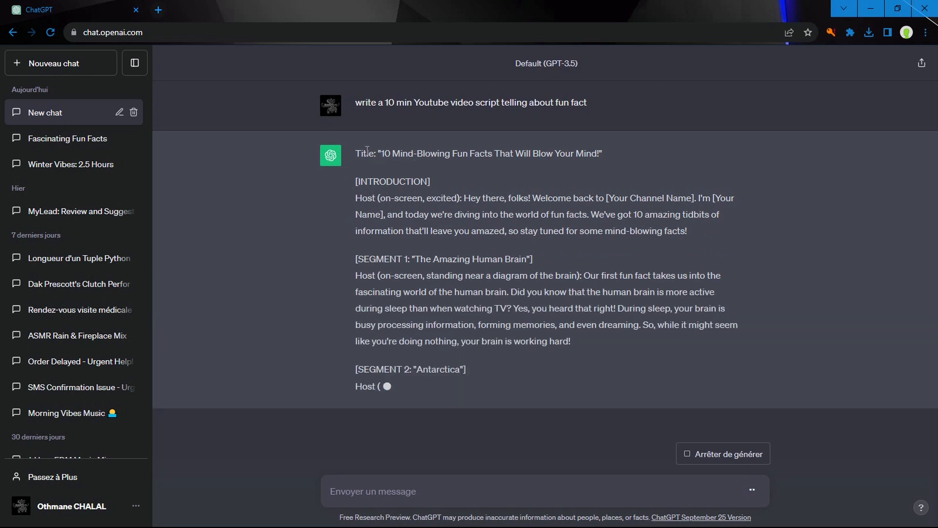
{"action": "left_click_drag", "start_coordinate": [359, 154], "coordinate": [601, 115]}
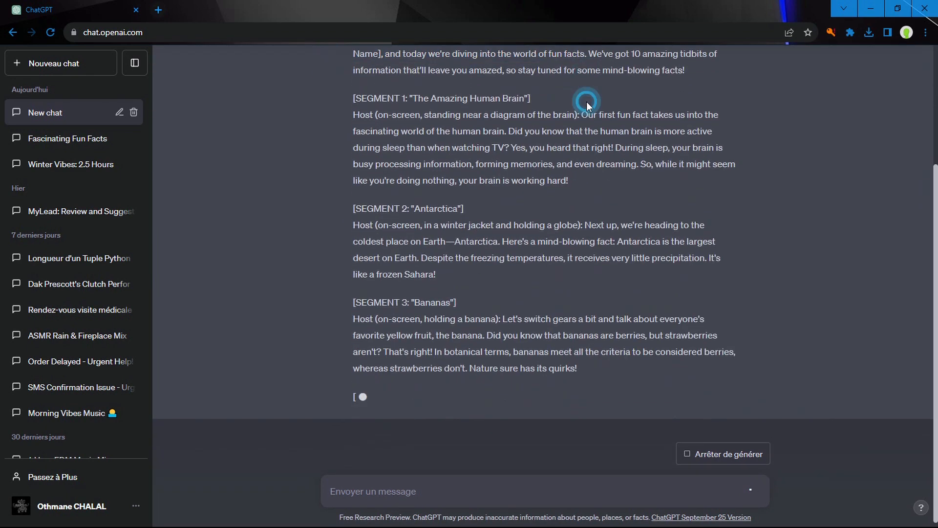
{"action": "scroll", "coordinate": [573, 210], "scroll_direction": "up", "scroll_amount": 4}
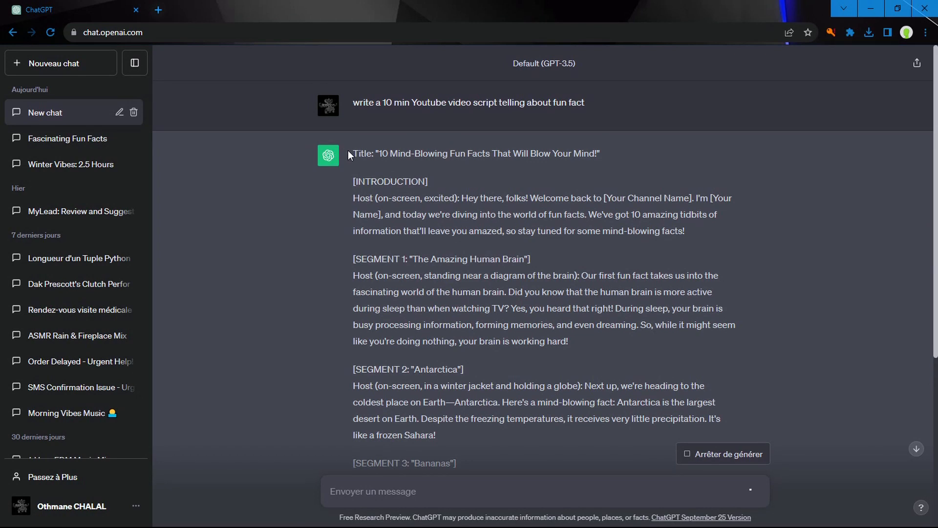
{"action": "left_click_drag", "start_coordinate": [350, 153], "coordinate": [648, 149]}
{"action": "left_click", "coordinate": [616, 163]}
{"action": "scroll", "coordinate": [563, 228], "scroll_direction": "down", "scroll_amount": 2}
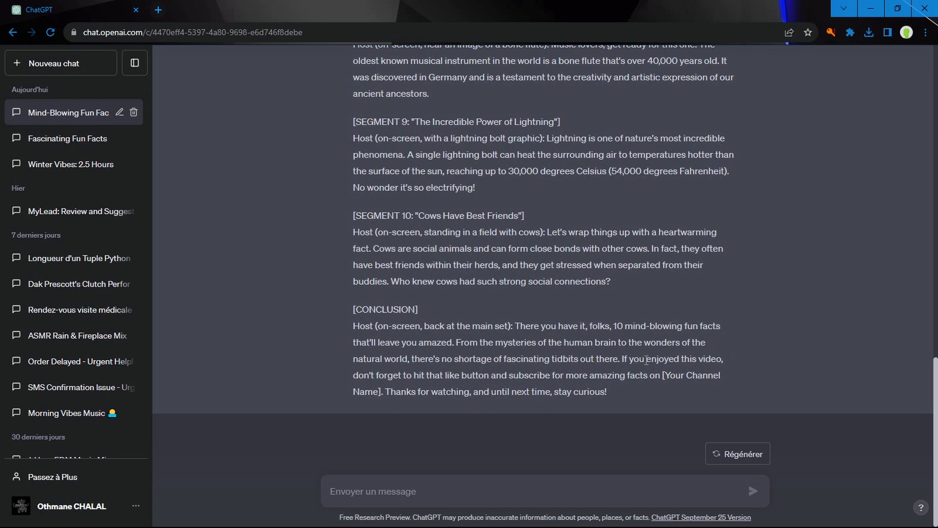
{"action": "scroll", "coordinate": [646, 360], "scroll_direction": "up", "scroll_amount": 20}
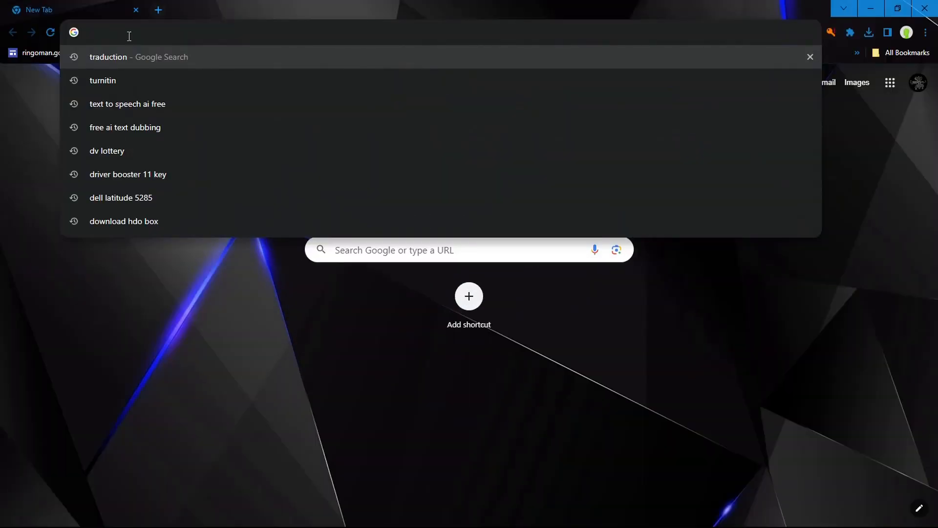
Go to ttsmaker.com and dismiss the banner ad and the language notice.
{"action": "type", "text": "ttsmaker.com"}
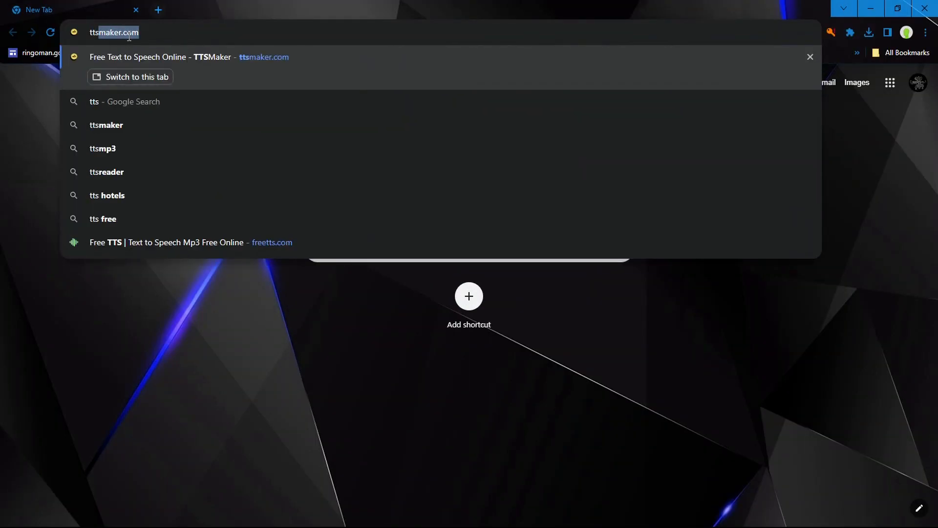
{"action": "key", "text": "Return"}
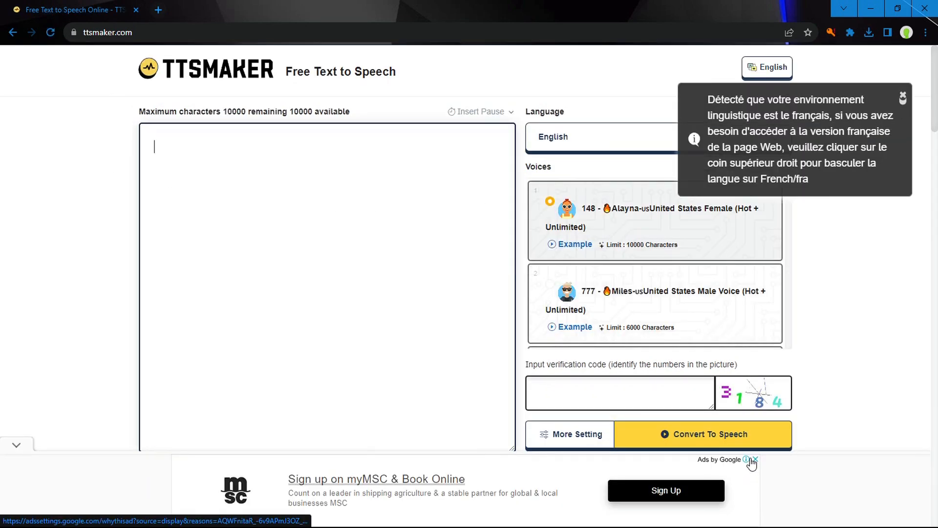
{"action": "left_click", "coordinate": [756, 458]}
{"action": "left_click", "coordinate": [903, 97]}
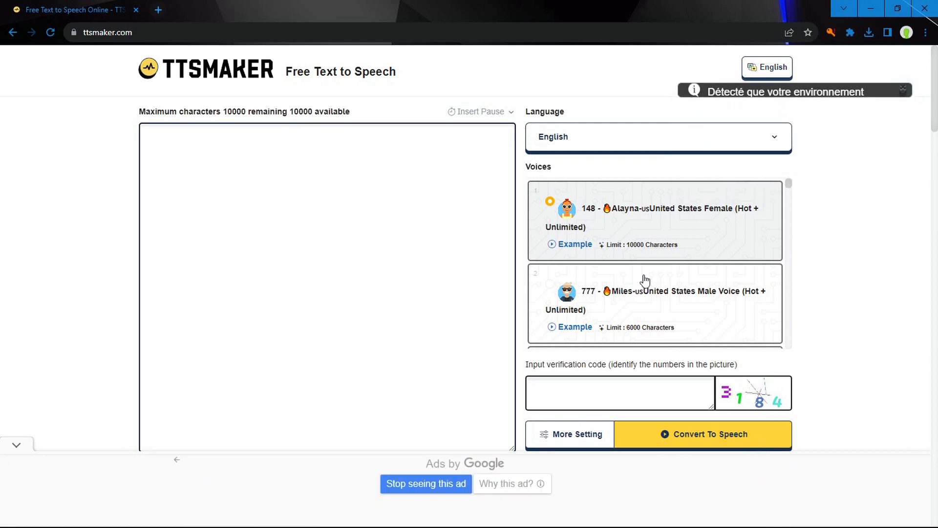
Enter "Hi guys! Today we gonna see together how to create our first Youtube video 100% free" and choose the Alayna voice.
{"action": "left_click", "coordinate": [156, 140]}
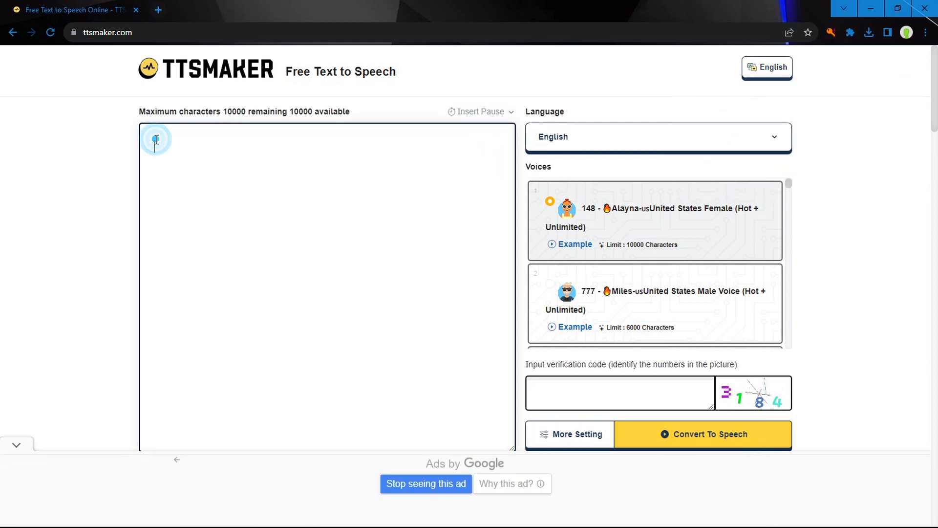
{"action": "type", "text": "Hi guys! Today we gonna see together how to create our first Youtube video 100% free"}
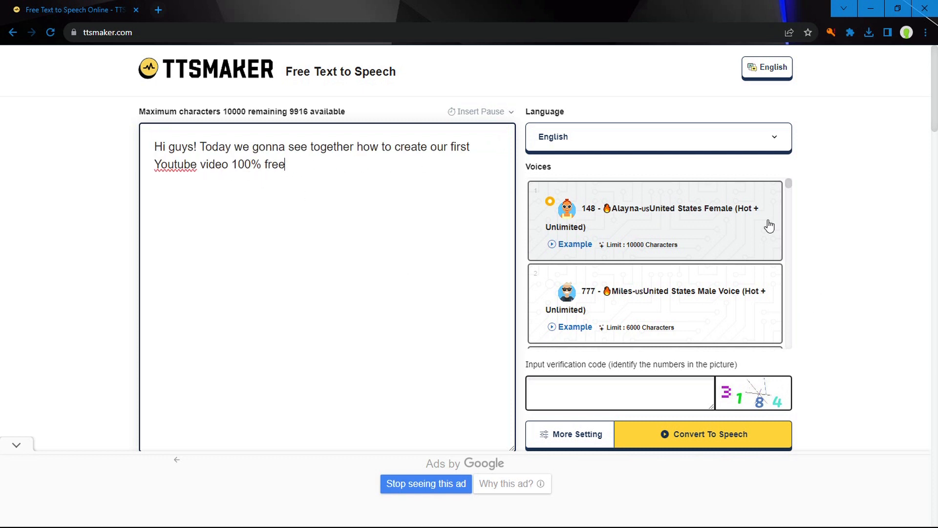
{"action": "left_click", "coordinate": [647, 311]}
{"action": "left_click", "coordinate": [654, 224]}
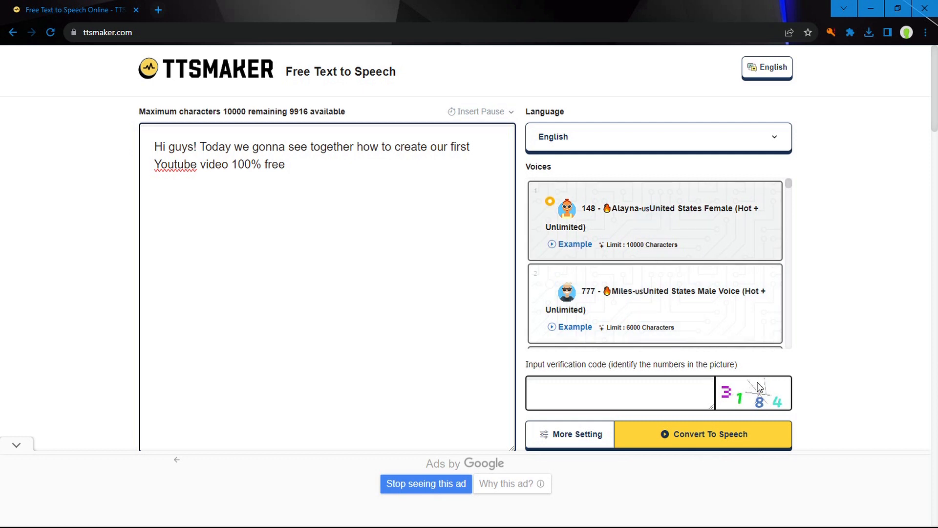
Convert the text to speech using the pictured verification code, then preview and download the voice file.
{"action": "left_click", "coordinate": [676, 388]}
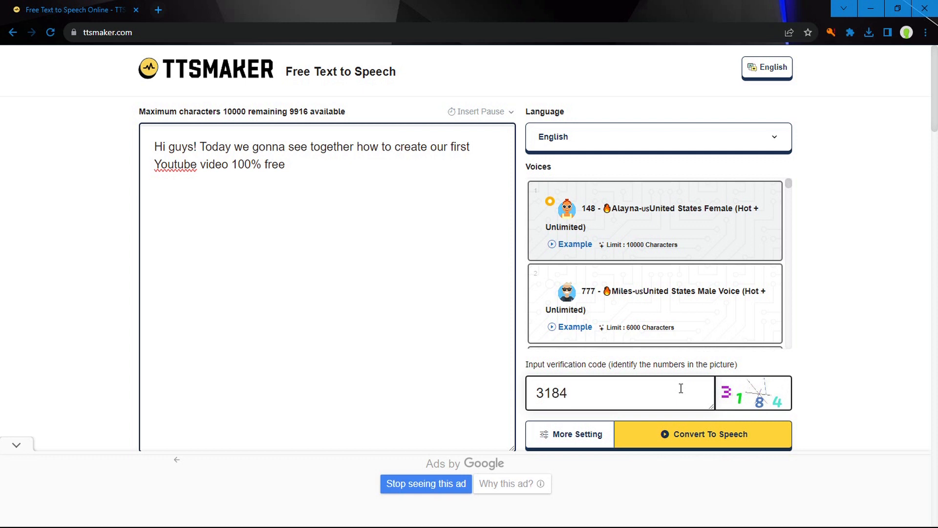
{"action": "left_click", "coordinate": [672, 439]}
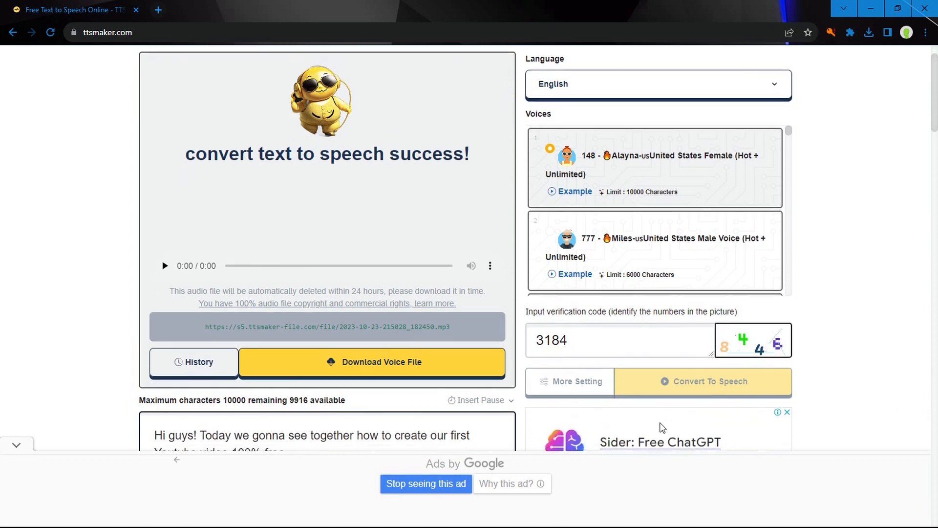
{"action": "left_click", "coordinate": [164, 265]}
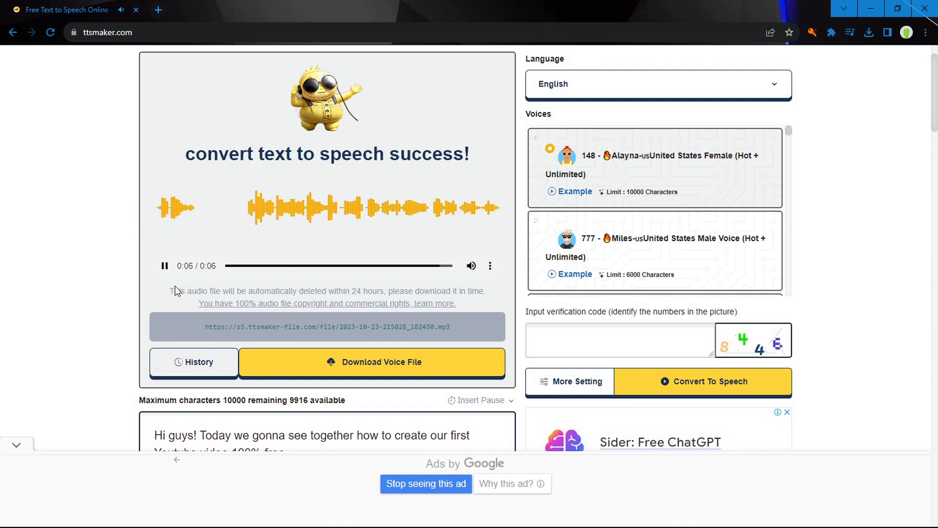
{"action": "left_click", "coordinate": [370, 363]}
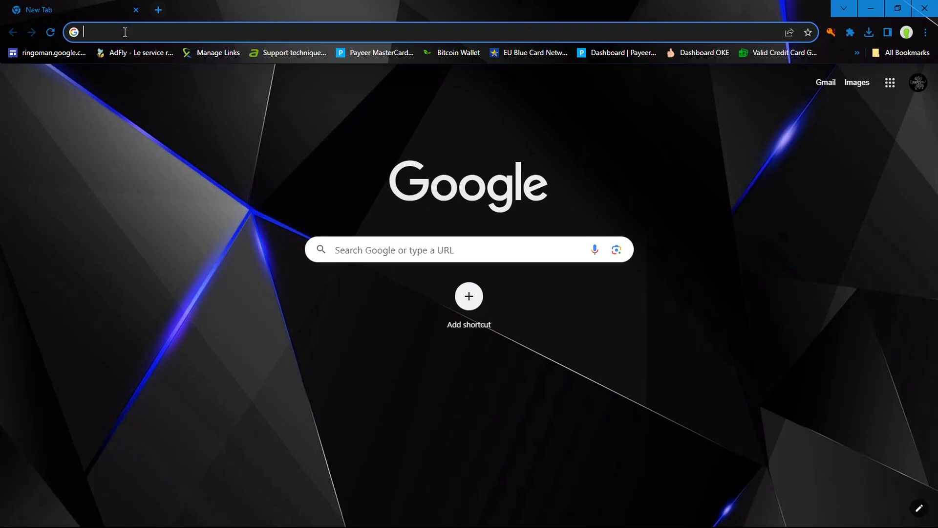
Go to express.adobe.com and enter the free Adobe Express web app.
{"action": "left_click", "coordinate": [126, 32]}
{"action": "type", "text": "express.adobe.com"}
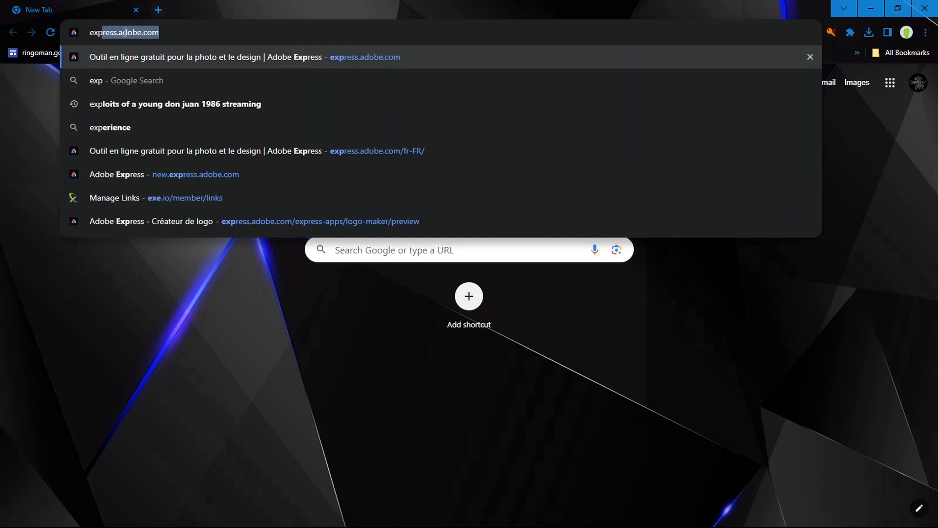
{"action": "key", "text": "Return"}
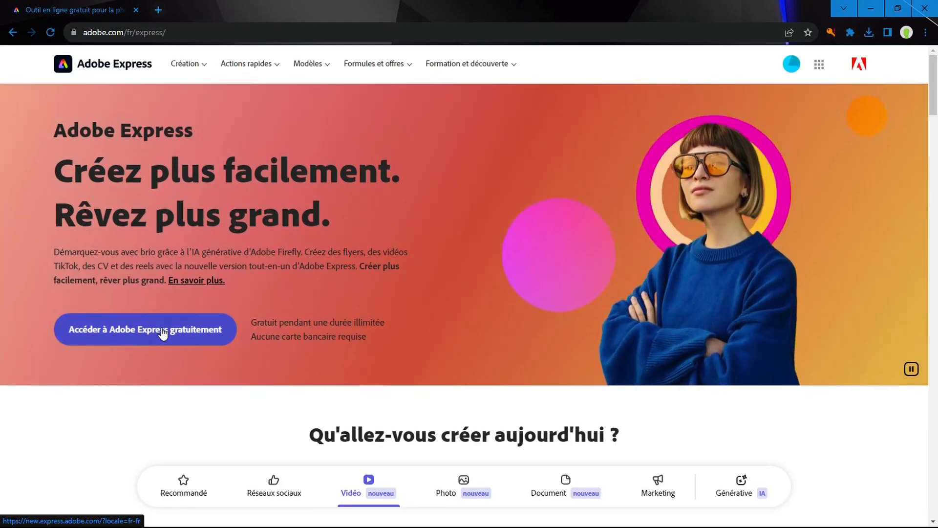
{"action": "left_click", "coordinate": [163, 330]}
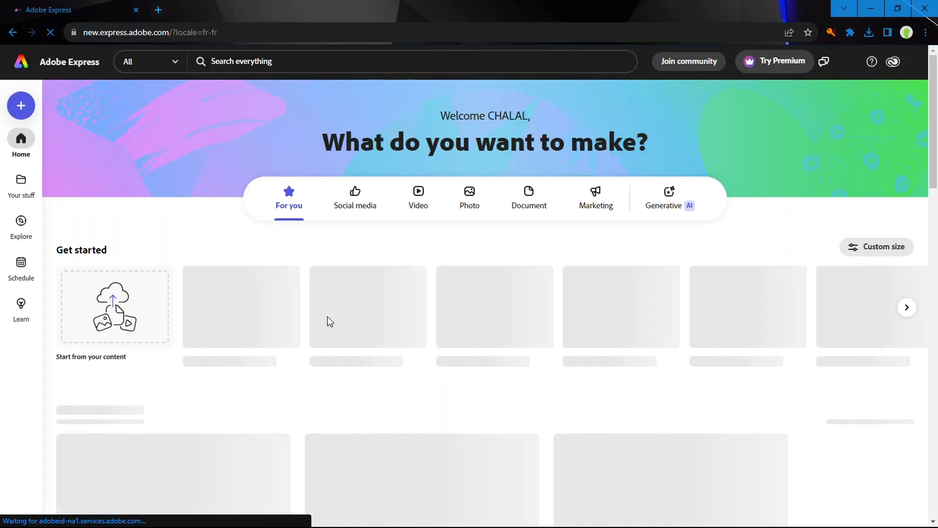
Open the Animate from audio quick action.
{"action": "mouse_move", "coordinate": [627, 292]}
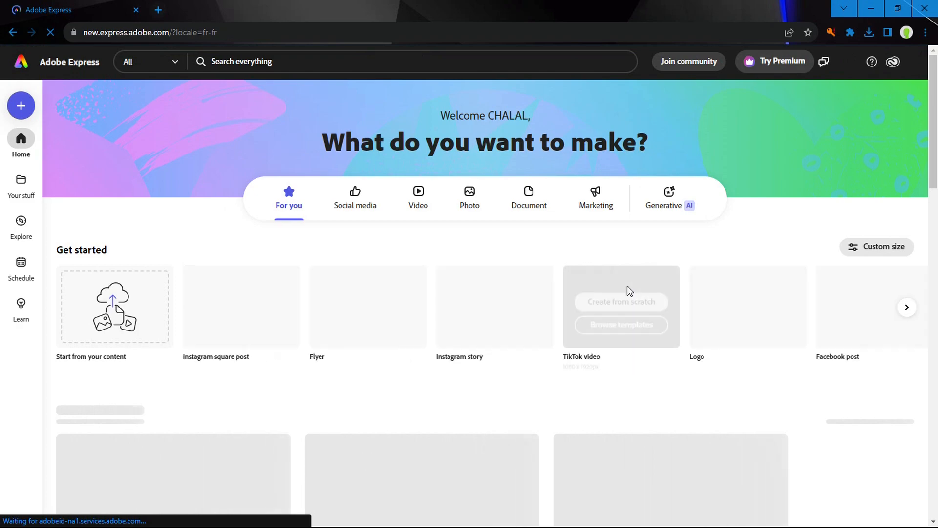
{"action": "scroll", "coordinate": [637, 301], "scroll_direction": "down", "scroll_amount": 10}
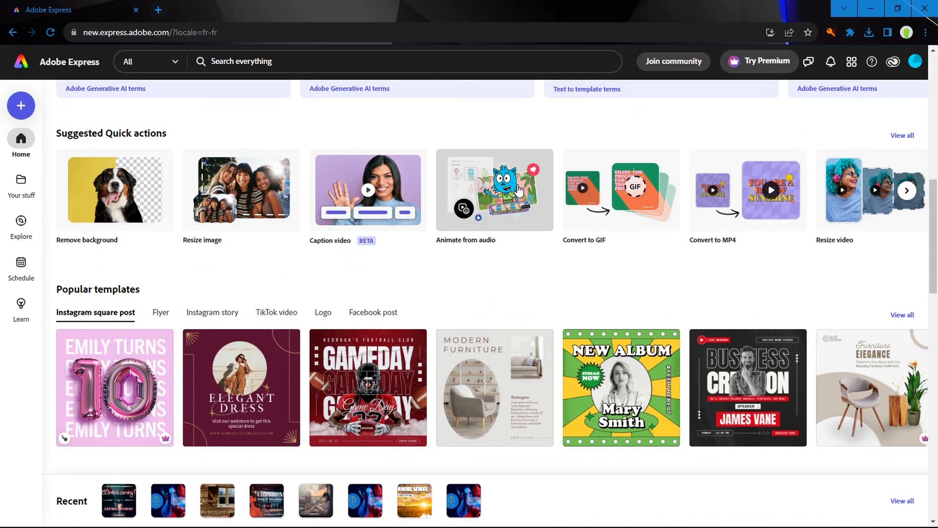
{"action": "left_click", "coordinate": [512, 179]}
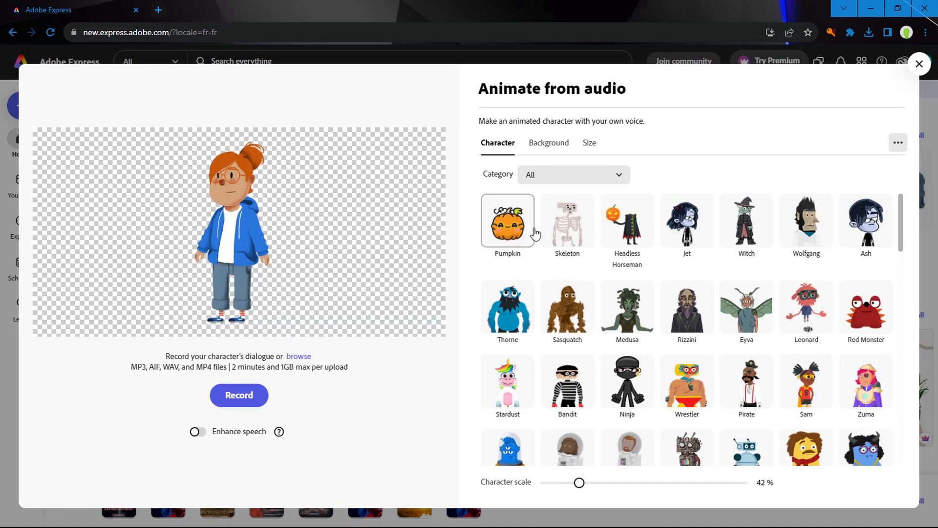
Browse the character gallery and choose the Lucy character for the animation.
{"action": "scroll", "coordinate": [755, 245], "scroll_direction": "down", "scroll_amount": 10}
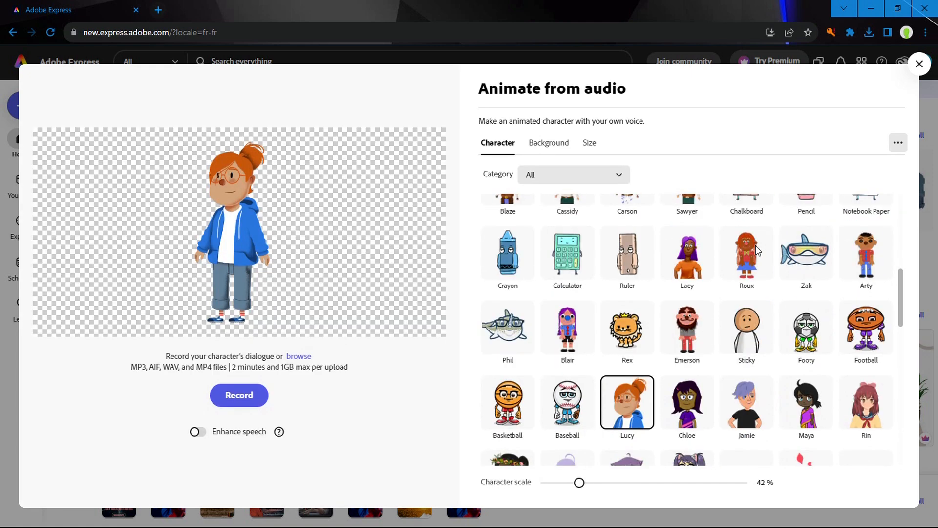
{"action": "scroll", "coordinate": [749, 270], "scroll_direction": "down", "scroll_amount": 4}
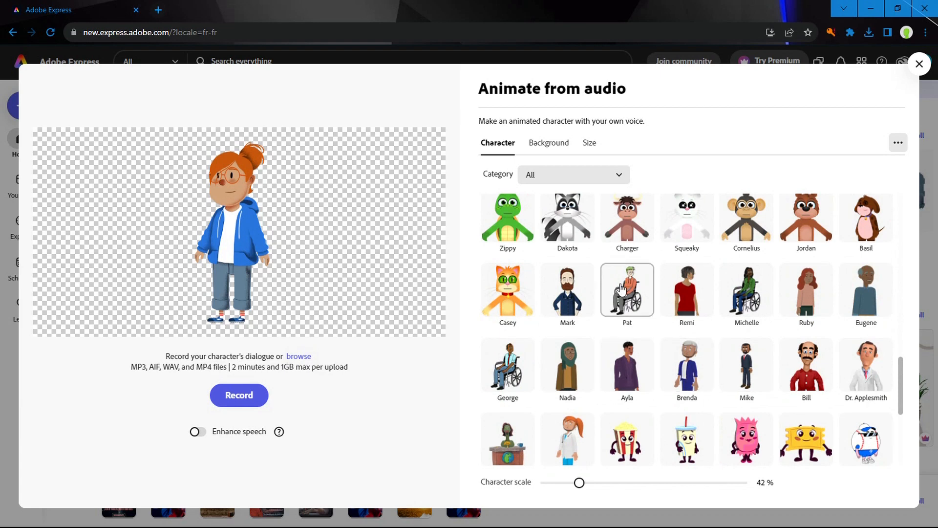
{"action": "scroll", "coordinate": [757, 356], "scroll_direction": "up", "scroll_amount": 5}
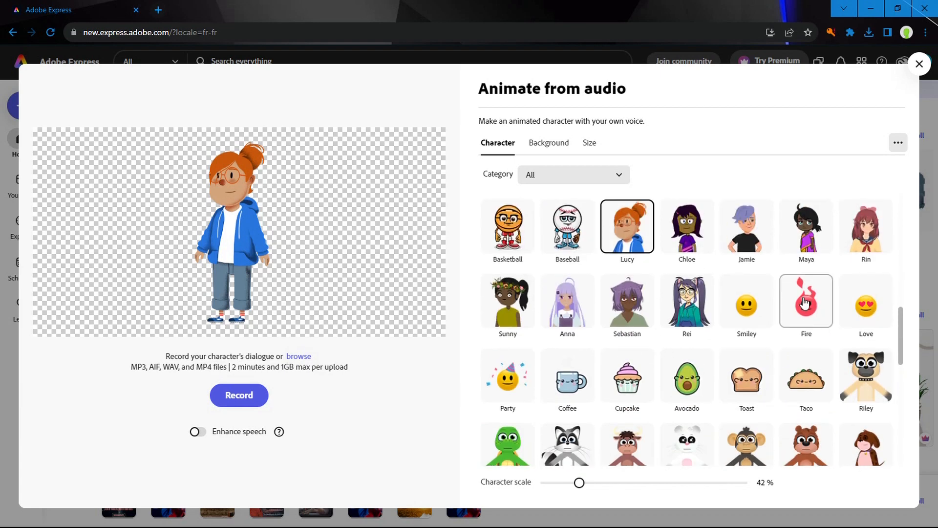
{"action": "scroll", "coordinate": [804, 293], "scroll_direction": "up", "scroll_amount": 6}
{"action": "scroll", "coordinate": [630, 293], "scroll_direction": "down", "scroll_amount": 12}
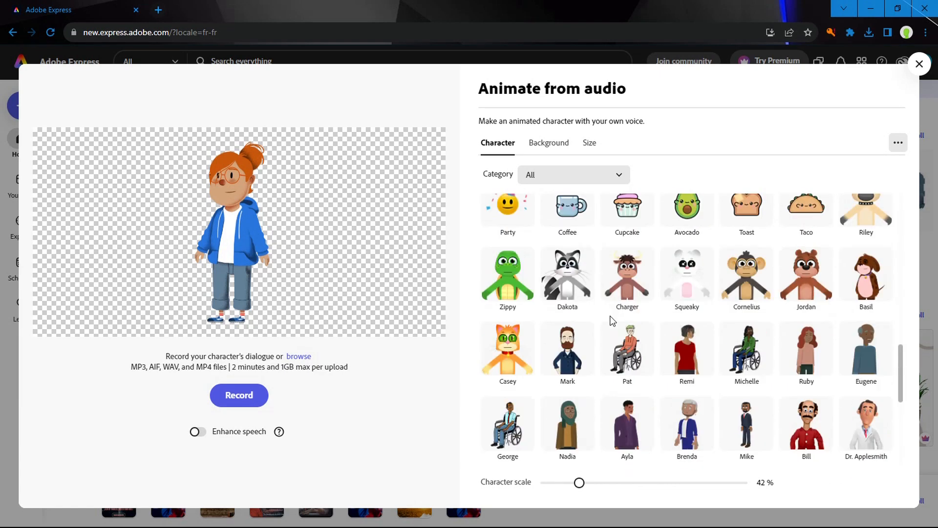
{"action": "scroll", "coordinate": [634, 357], "scroll_direction": "up", "scroll_amount": 6}
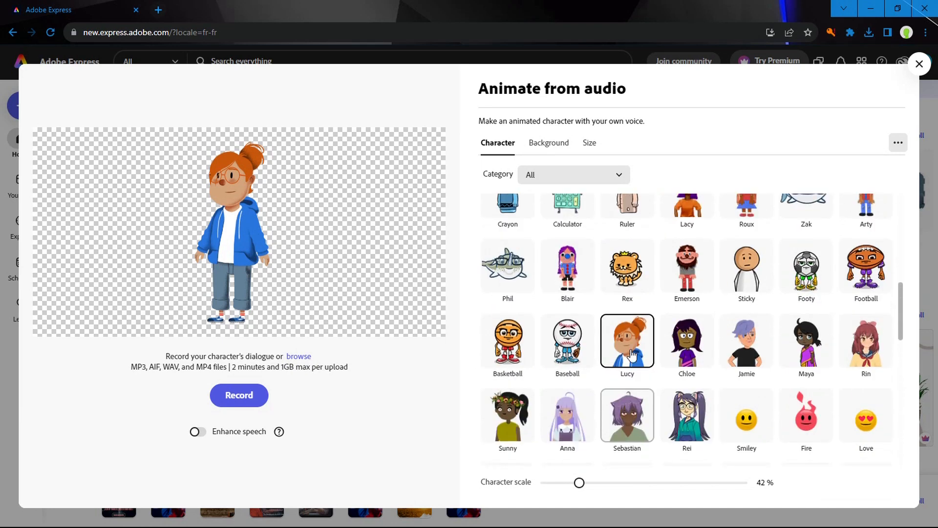
{"action": "left_click", "coordinate": [633, 338]}
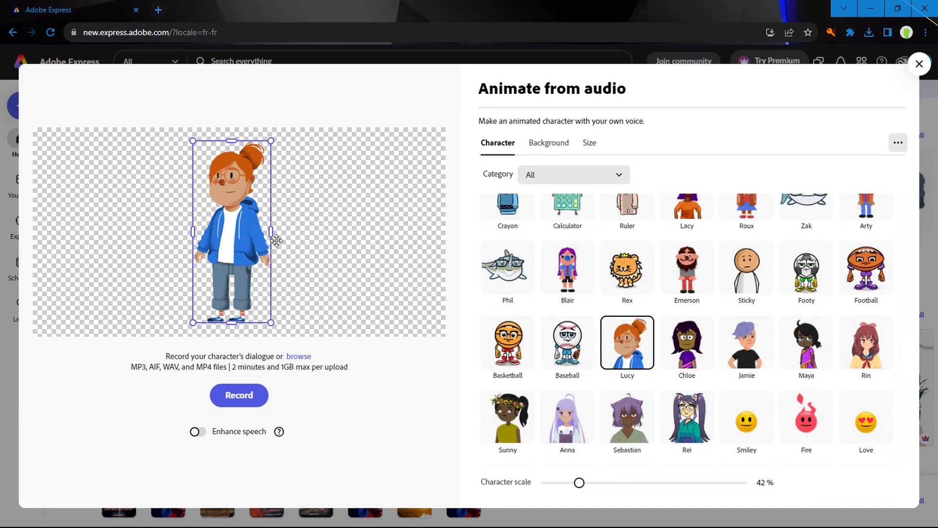
Look through the backgrounds available for the animated character.
{"action": "left_click", "coordinate": [532, 152]}
{"action": "scroll", "coordinate": [774, 293], "scroll_direction": "down", "scroll_amount": 7}
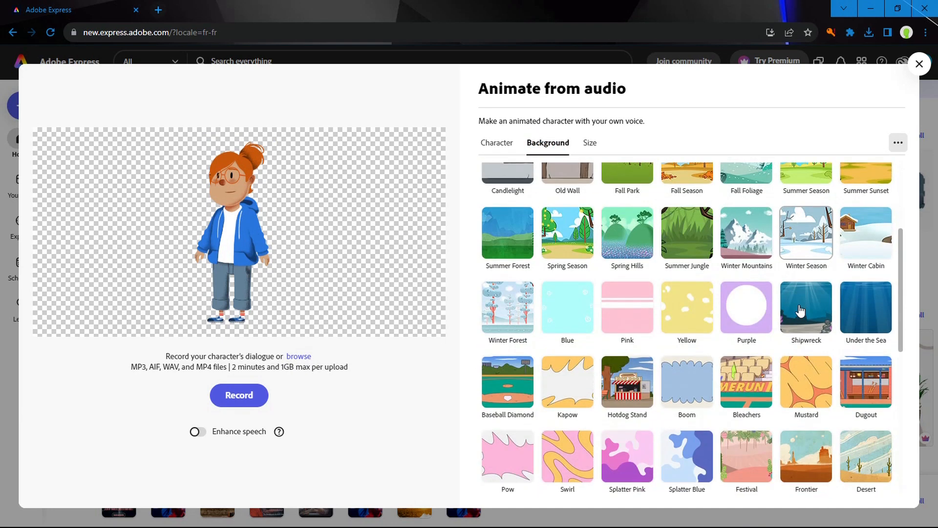
{"action": "scroll", "coordinate": [736, 349], "scroll_direction": "down", "scroll_amount": 4}
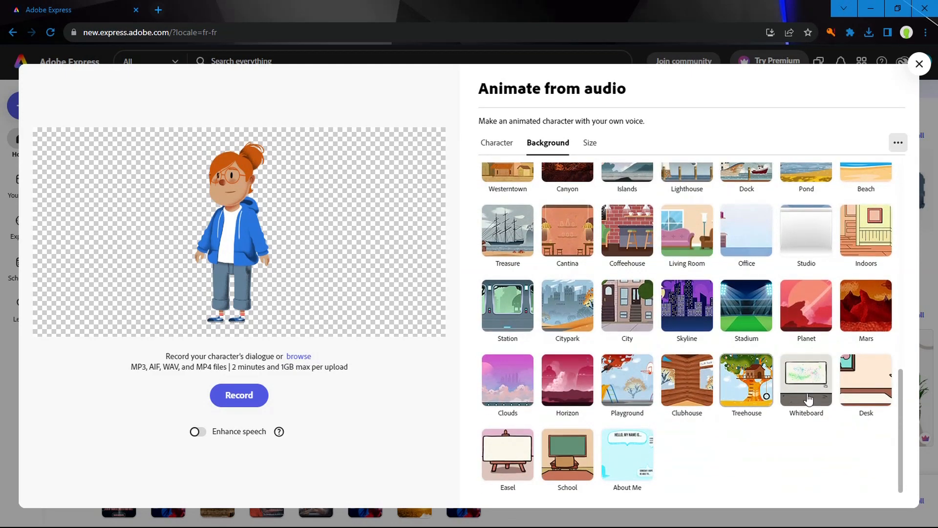
{"action": "scroll", "coordinate": [724, 368], "scroll_direction": "up", "scroll_amount": 6}
{"action": "scroll", "coordinate": [722, 364], "scroll_direction": "up", "scroll_amount": 5}
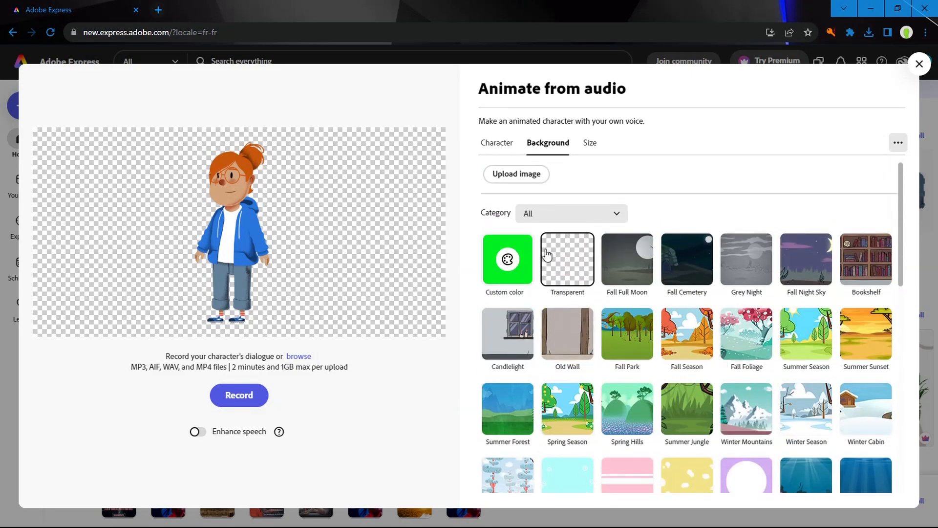
Select the Instagram Landscape size of 1200 x 608 and turn on Enhance speech.
{"action": "left_click", "coordinate": [589, 142]}
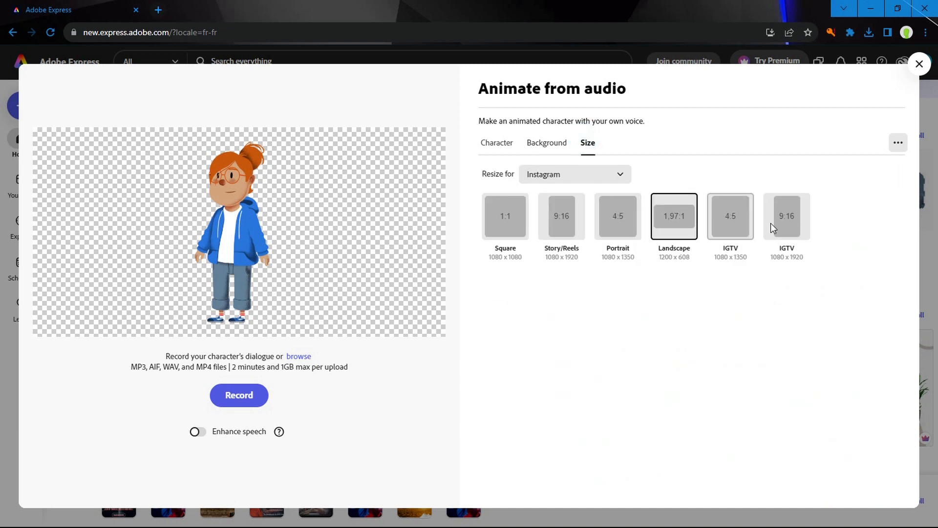
{"action": "left_click", "coordinate": [676, 223]}
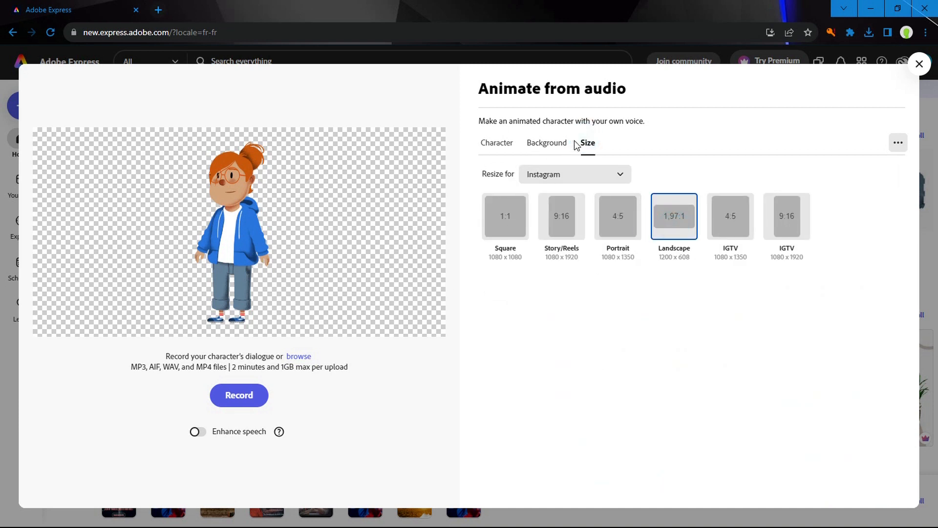
{"action": "left_click", "coordinate": [198, 432]}
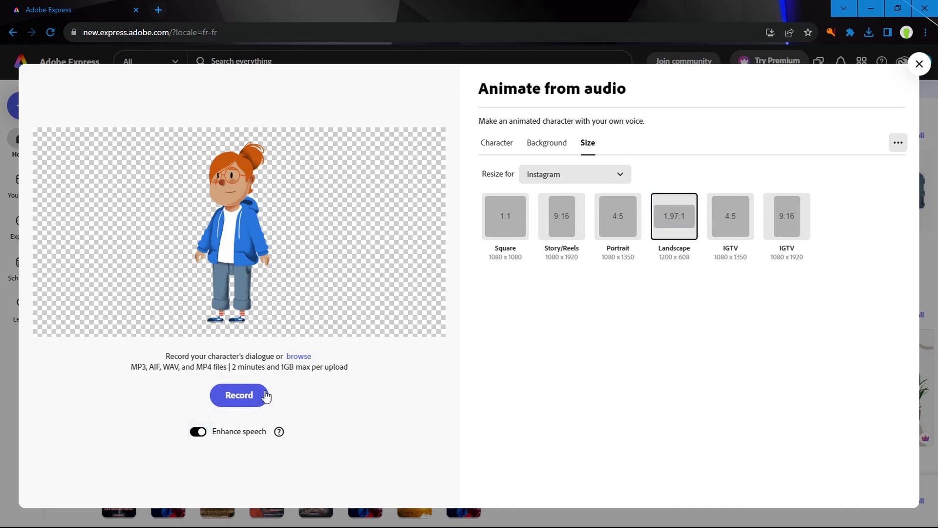
{"action": "left_click", "coordinate": [299, 356]}
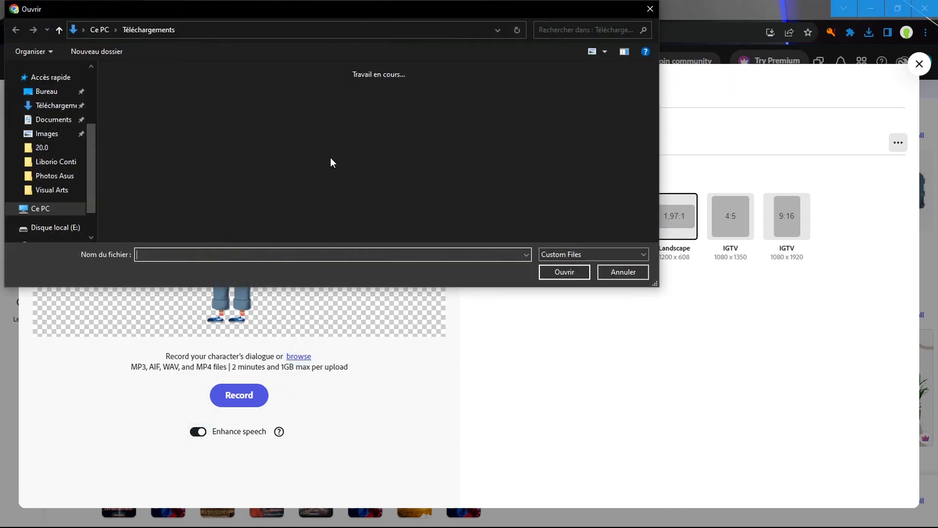
{"action": "left_click", "coordinate": [137, 122]}
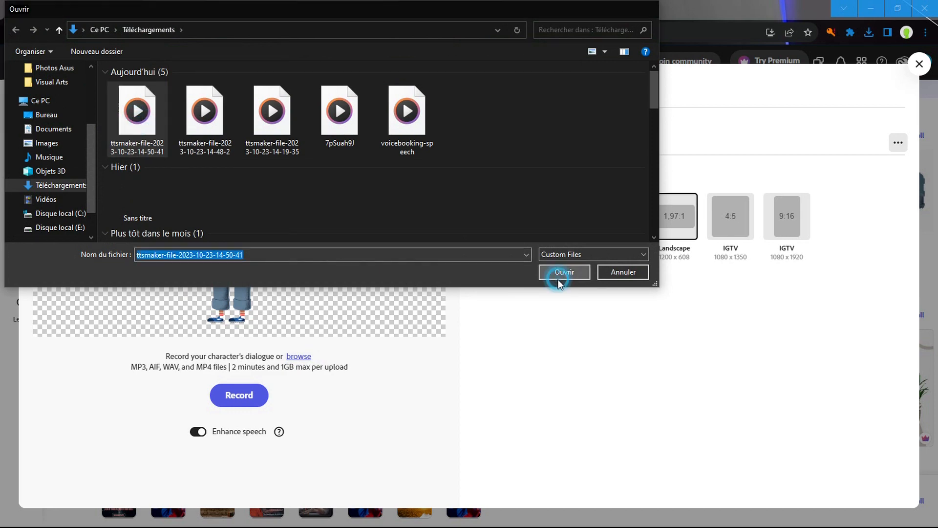
{"action": "left_click", "coordinate": [562, 273]}
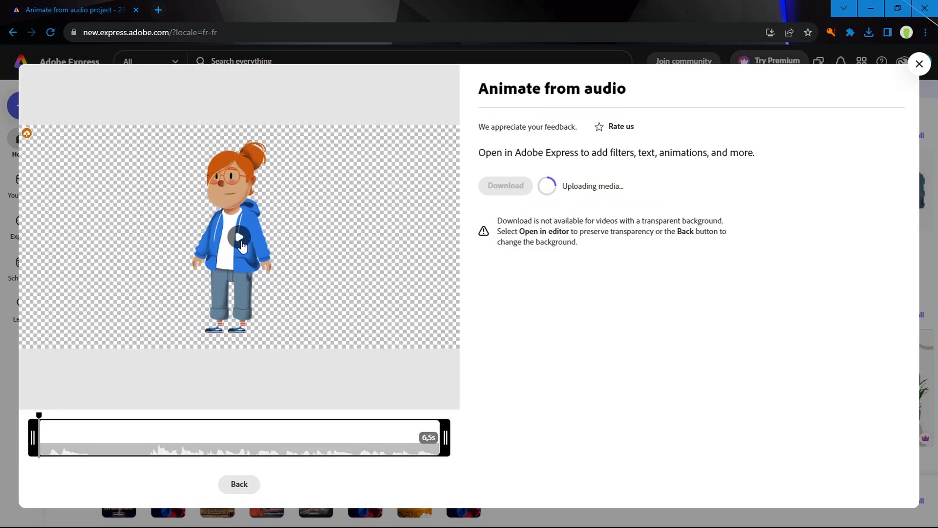
Preview the animated character with its dialogue and open the animation in the editor.
{"action": "left_click", "coordinate": [240, 242]}
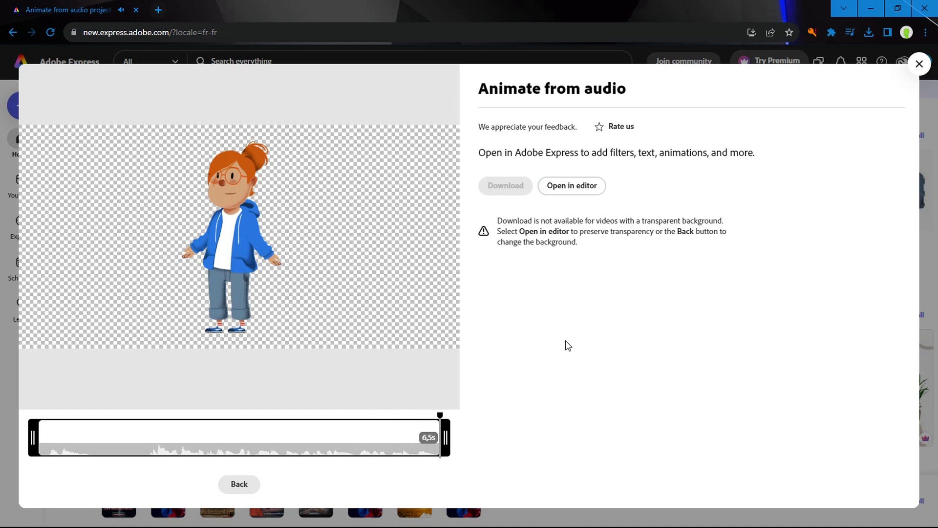
{"action": "left_click", "coordinate": [579, 192]}
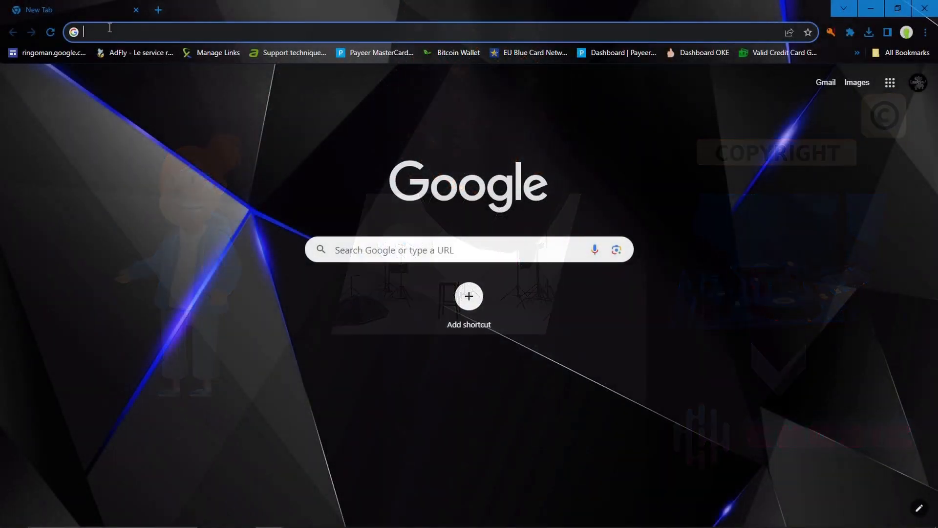
Switch to chosic.com and open its royalty-free music library, closing the ad that covers the page.
{"action": "left_click", "coordinate": [109, 29]}
{"action": "type", "text": "chos"}
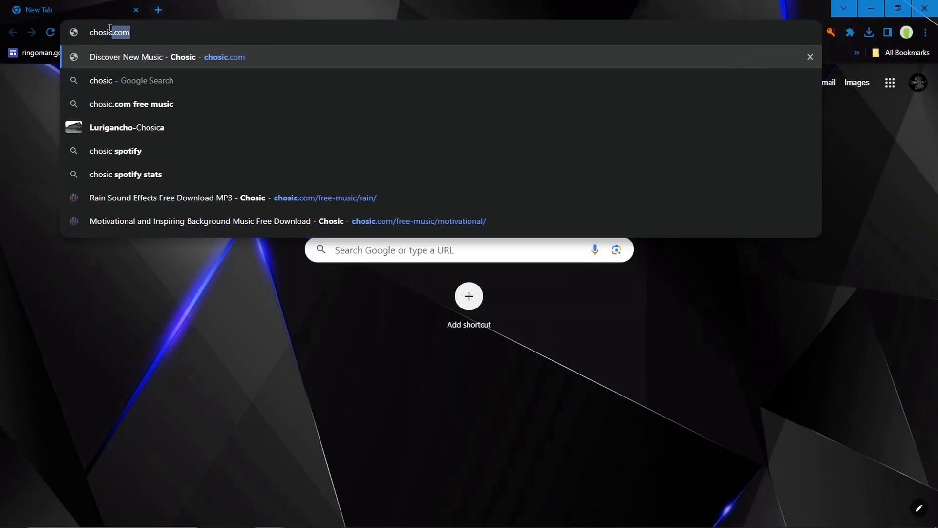
{"action": "type", "text": "ic"}
{"action": "key", "text": "Return"}
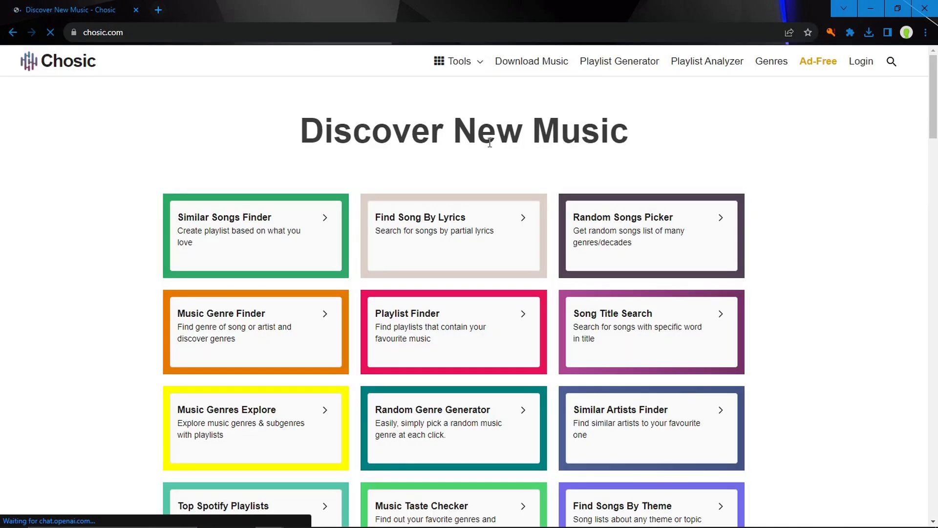
{"action": "scroll", "coordinate": [698, 166], "scroll_direction": "down", "scroll_amount": 10}
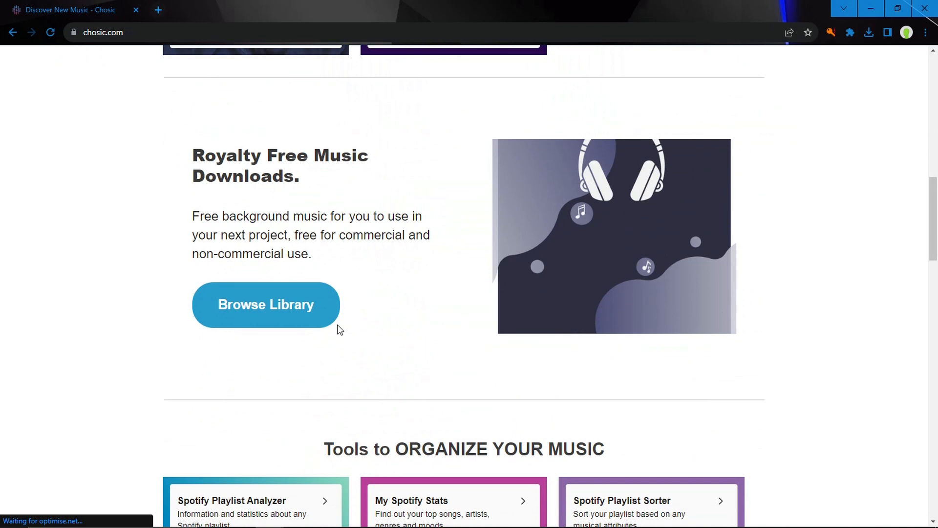
{"action": "left_click", "coordinate": [277, 308]}
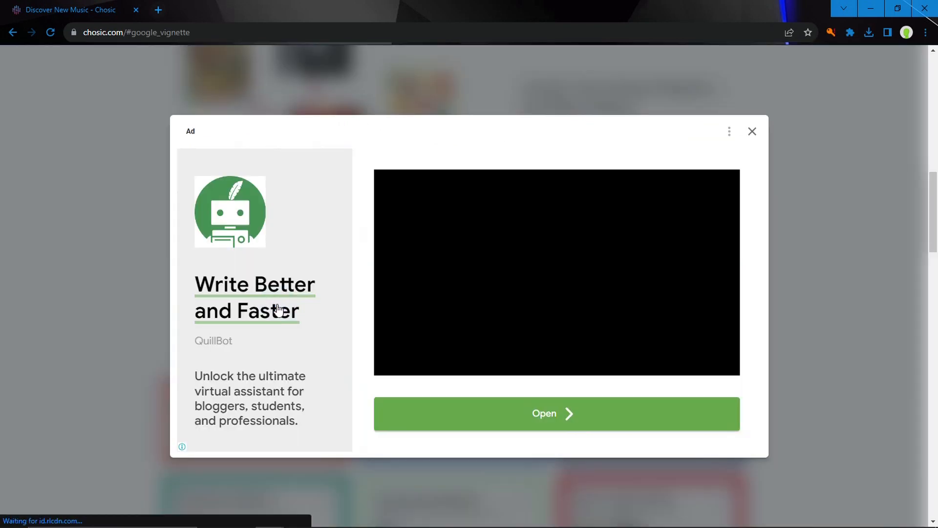
{"action": "left_click", "coordinate": [751, 131]}
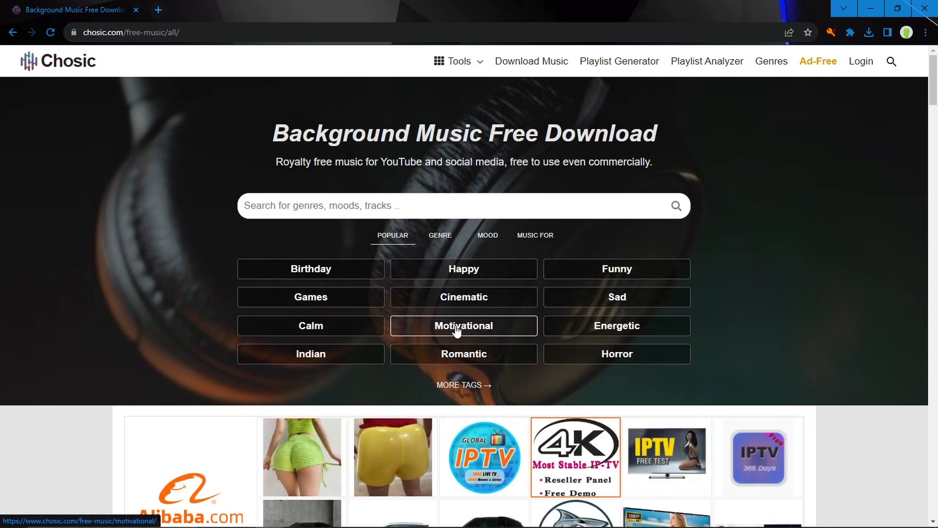
Open the Motivational category of the free background music.
{"action": "scroll", "coordinate": [456, 331], "scroll_direction": "down", "scroll_amount": 3}
{"action": "scroll", "coordinate": [456, 329], "scroll_direction": "up", "scroll_amount": 3}
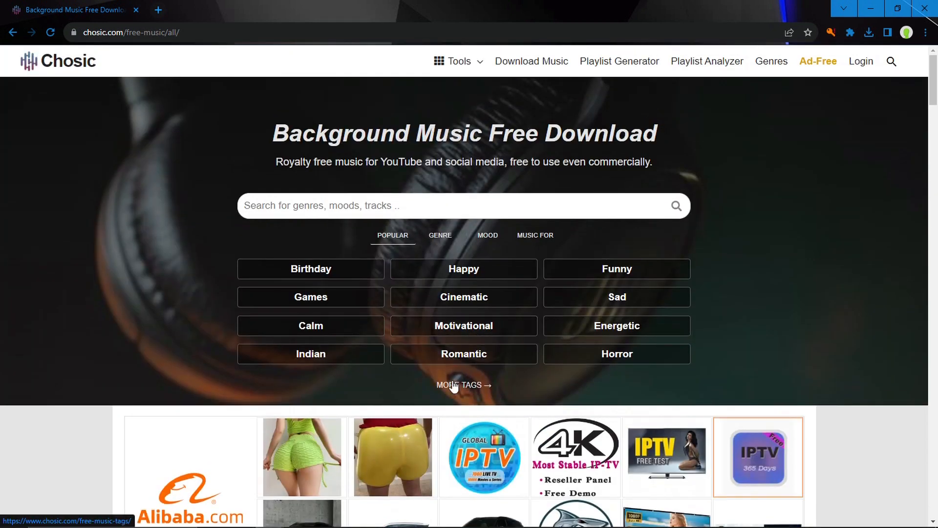
{"action": "left_click", "coordinate": [473, 325]}
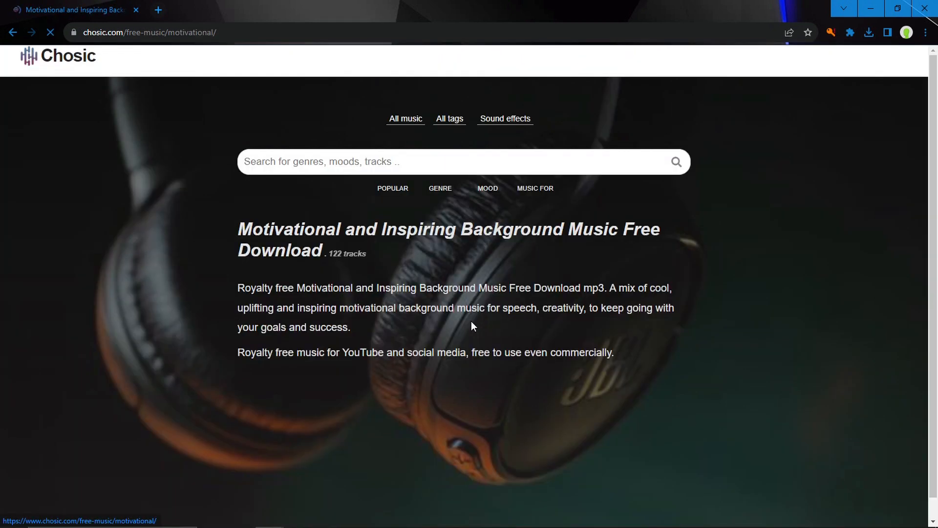
Filter the motivational tracks to No attribution and a duration of 0 - 1 min.
{"action": "scroll", "coordinate": [427, 277], "scroll_direction": "down", "scroll_amount": 5}
{"action": "scroll", "coordinate": [426, 276], "scroll_direction": "down", "scroll_amount": 7}
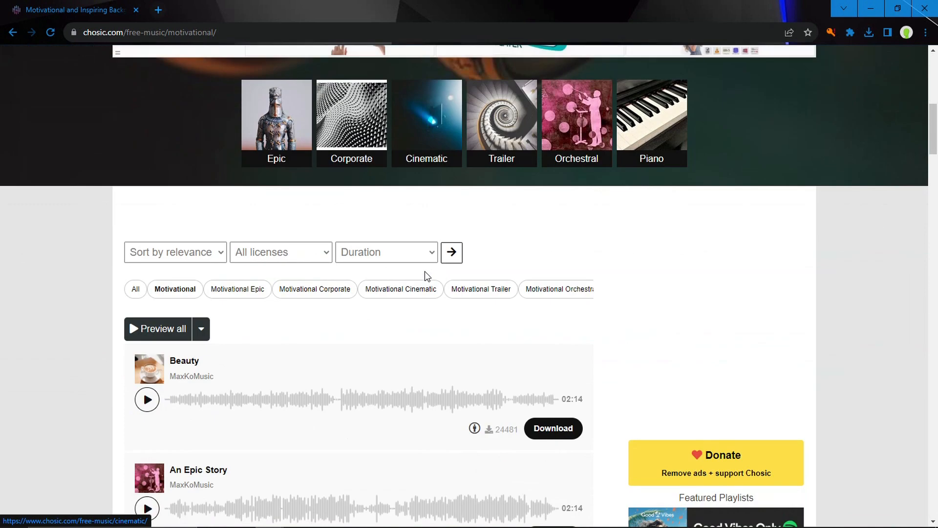
{"action": "scroll", "coordinate": [328, 261], "scroll_direction": "up", "scroll_amount": 4}
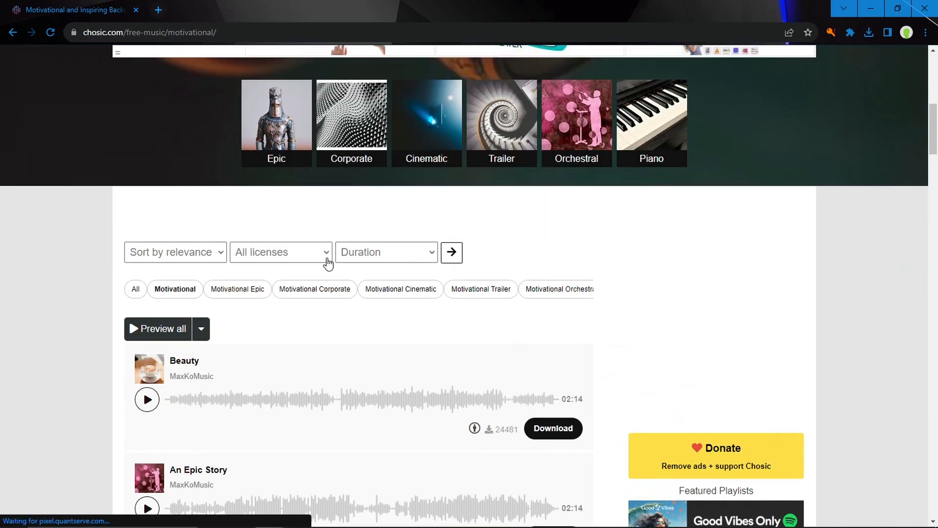
{"action": "left_click", "coordinate": [236, 255]}
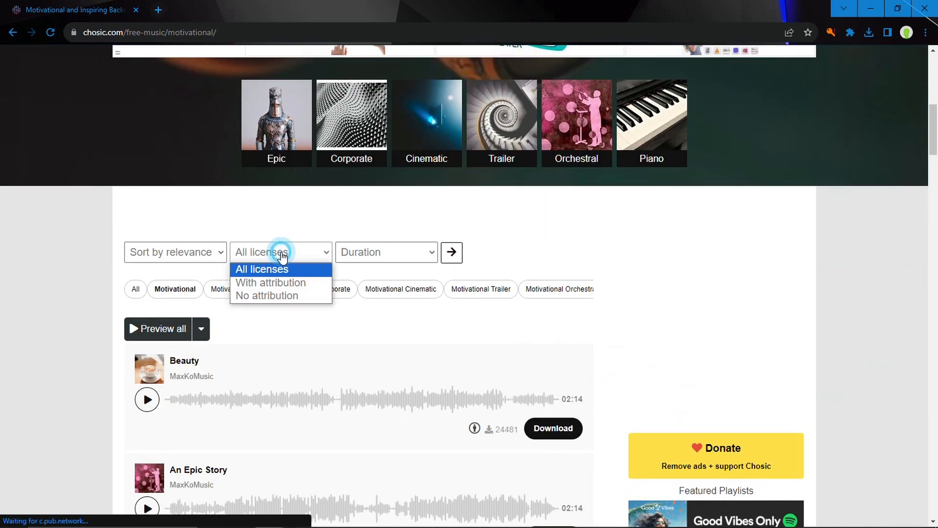
{"action": "left_click", "coordinate": [288, 297]}
{"action": "left_click", "coordinate": [389, 252]}
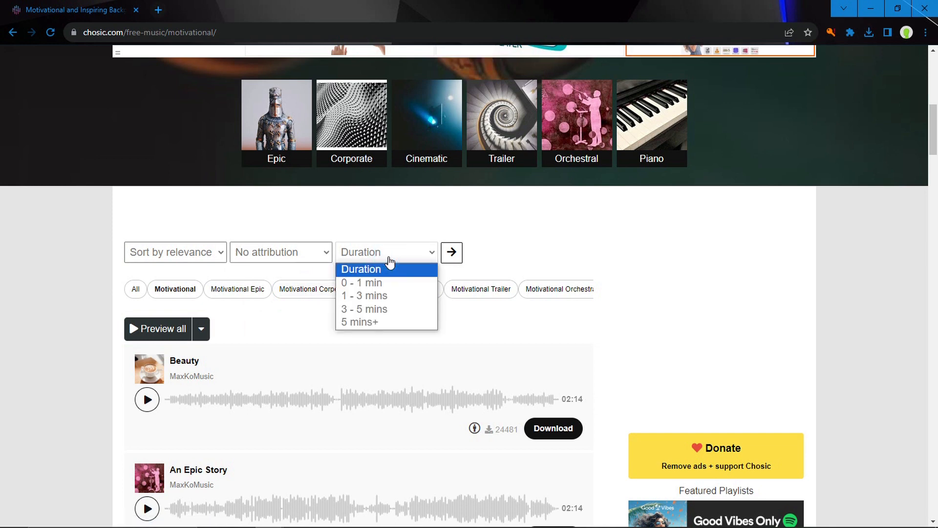
{"action": "left_click", "coordinate": [372, 282]}
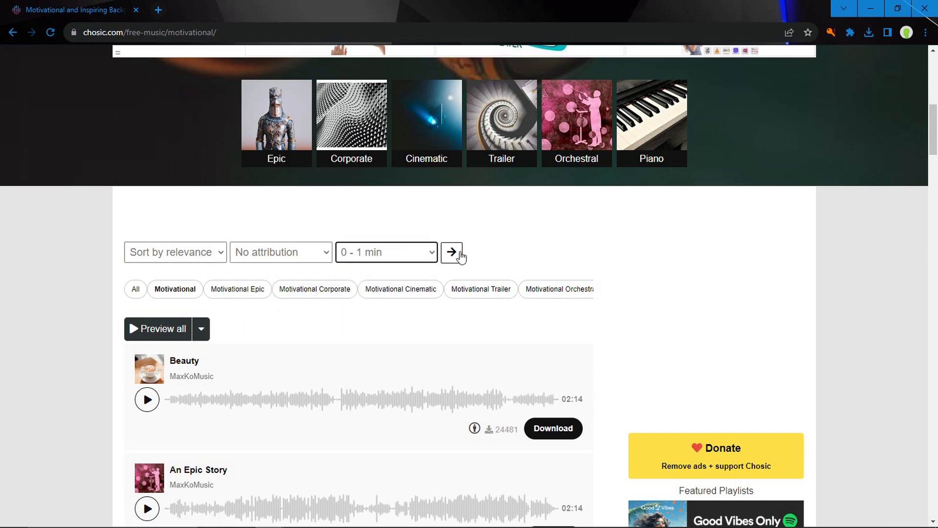
{"action": "left_click", "coordinate": [454, 252]}
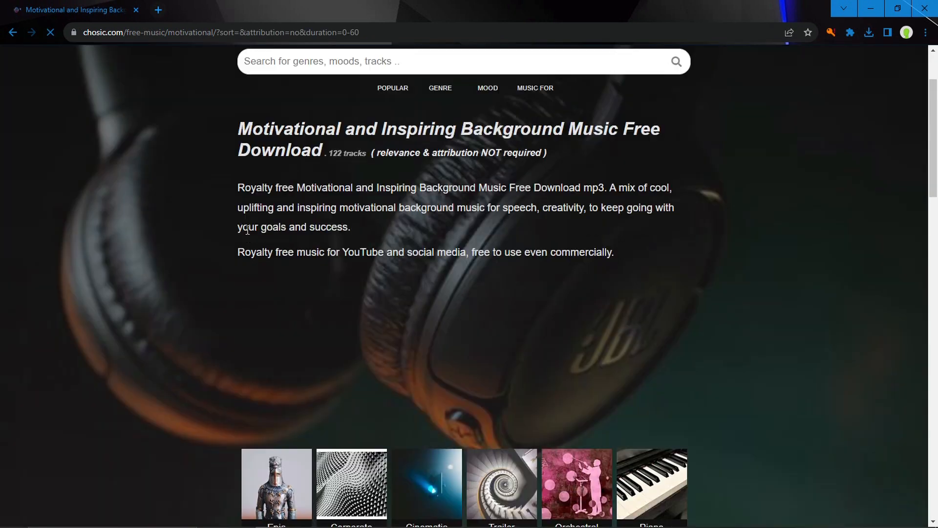
Preview the Earning Happiness track and check its license mark.
{"action": "scroll", "coordinate": [249, 234], "scroll_direction": "down", "scroll_amount": 3}
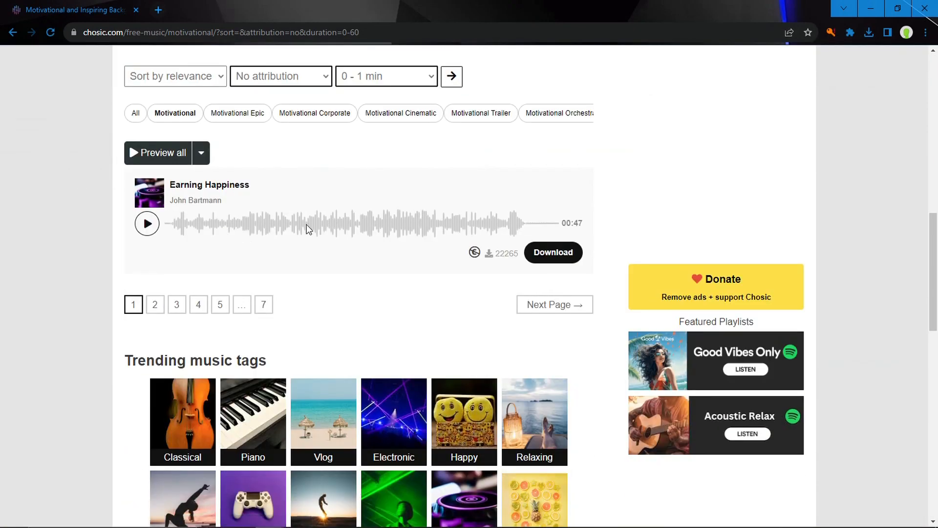
{"action": "left_click", "coordinate": [147, 224]}
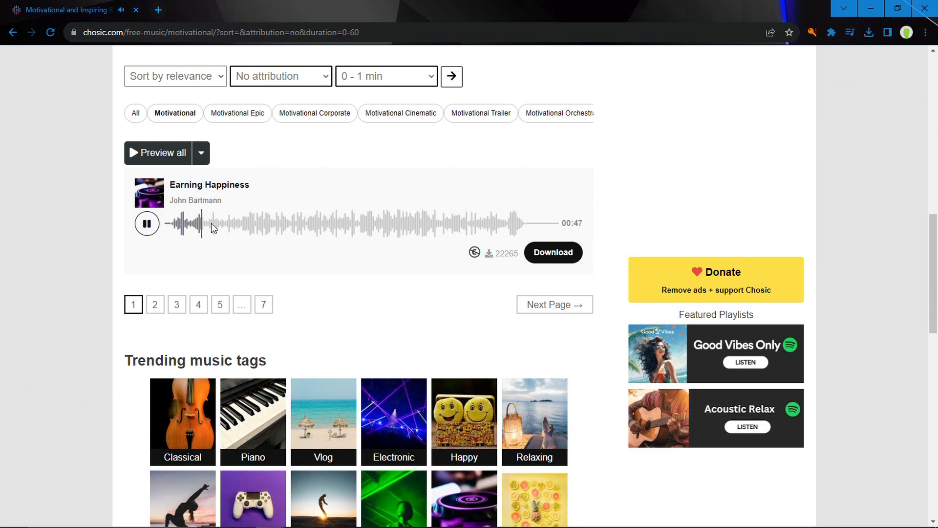
{"action": "mouse_move", "coordinate": [473, 253]}
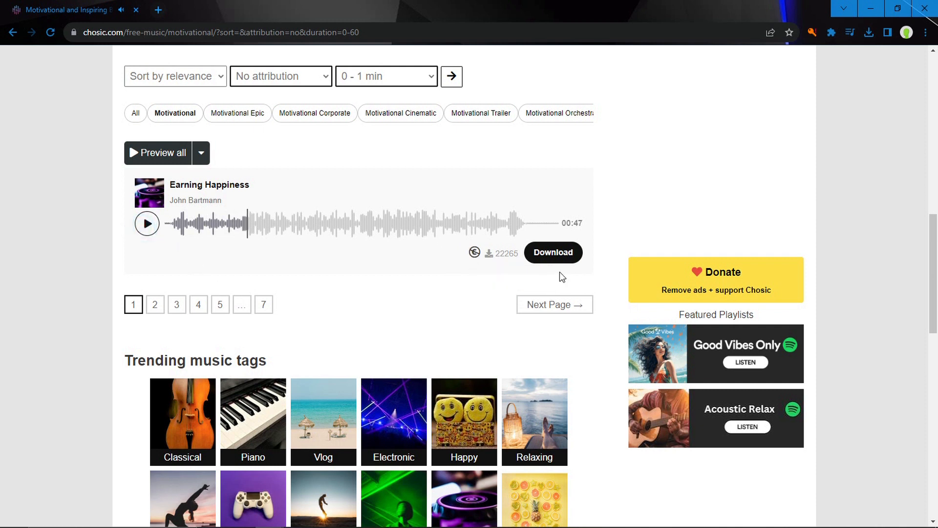
Download the Earning Happiness track for free from its download page.
{"action": "left_click", "coordinate": [553, 253]}
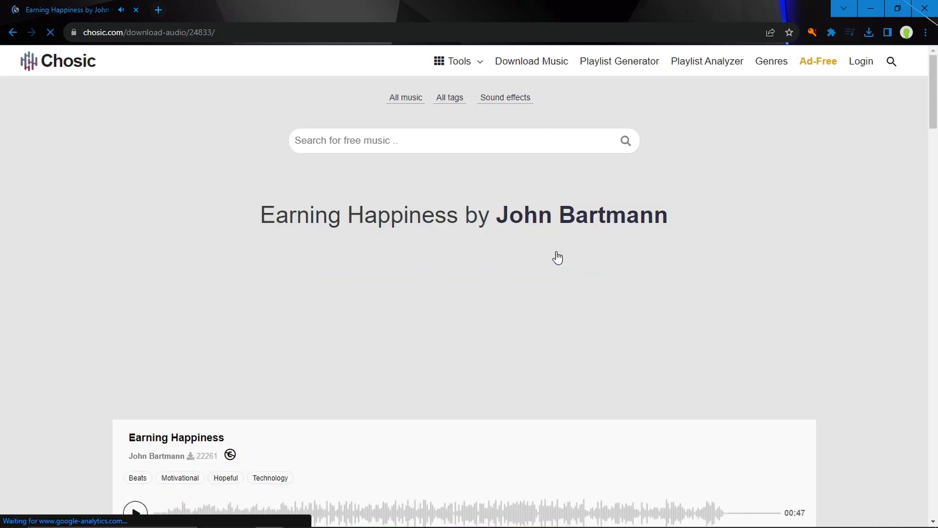
{"action": "scroll", "coordinate": [437, 257], "scroll_direction": "down", "scroll_amount": 7}
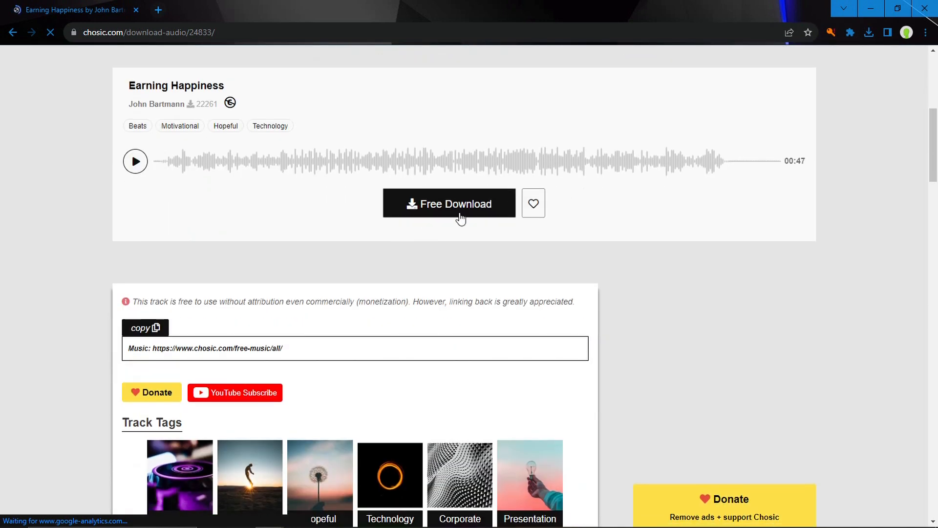
{"action": "left_click", "coordinate": [463, 211]}
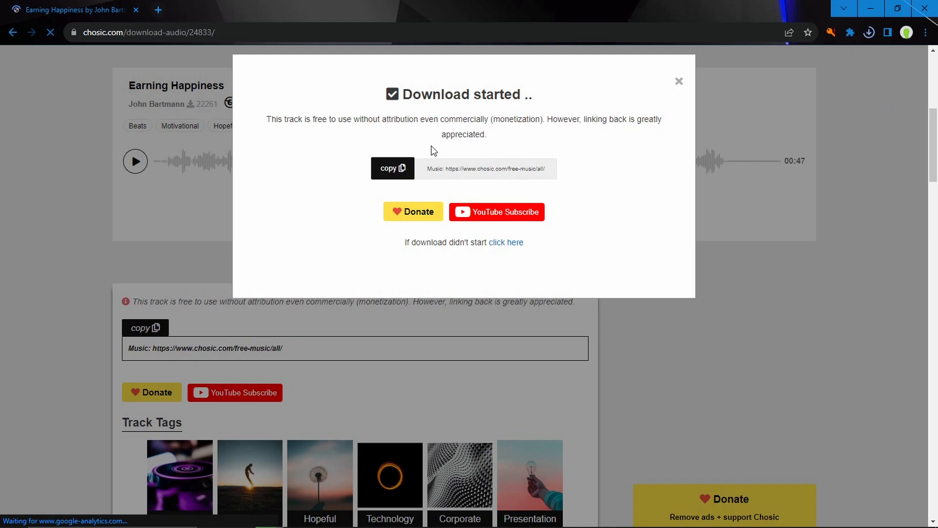
{"action": "left_click", "coordinate": [870, 33]}
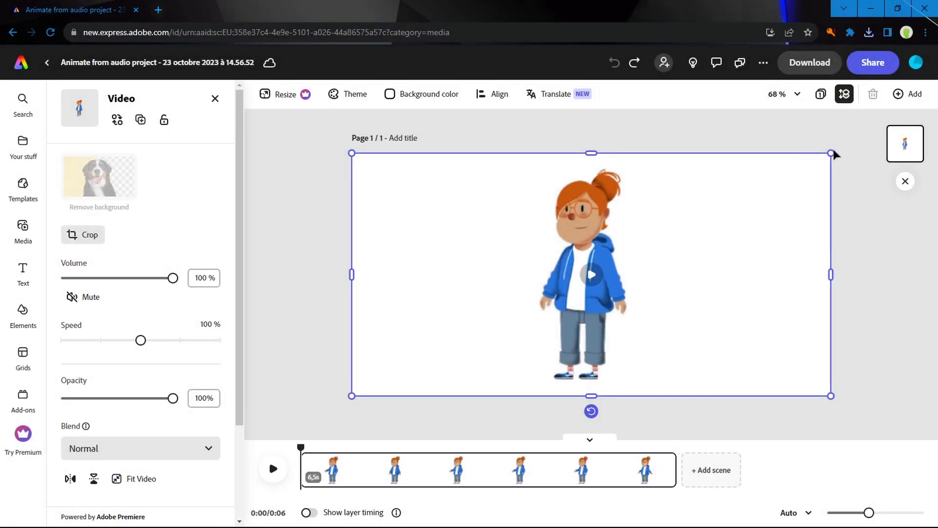
In the Adobe Express editor, shrink the character video to about half size and move it to the page's lower-right corner.
{"action": "left_click_drag", "start_coordinate": [831, 153], "coordinate": [590, 272]}
{"action": "left_click_drag", "start_coordinate": [540, 331], "coordinate": [834, 324]}
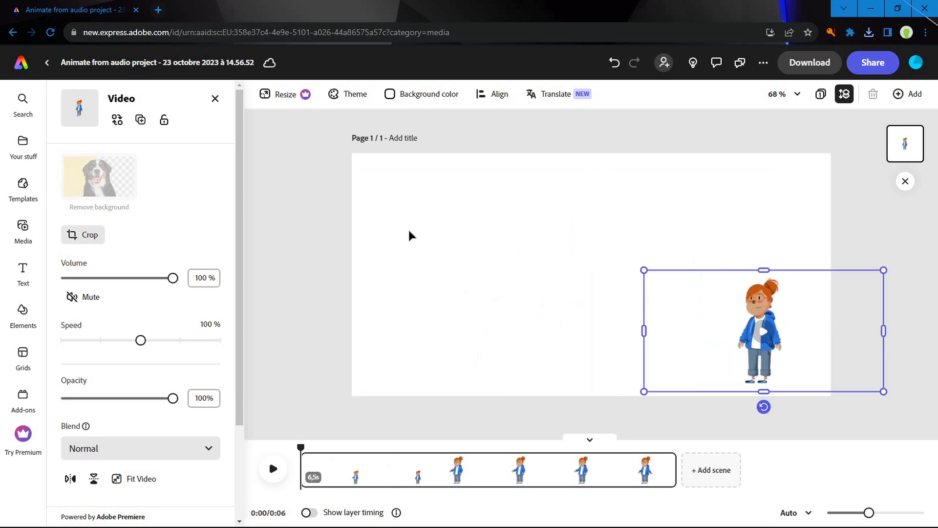
Add the stock photo of a wooden deck by the sea and set it as the page background.
{"action": "left_click", "coordinate": [26, 234]}
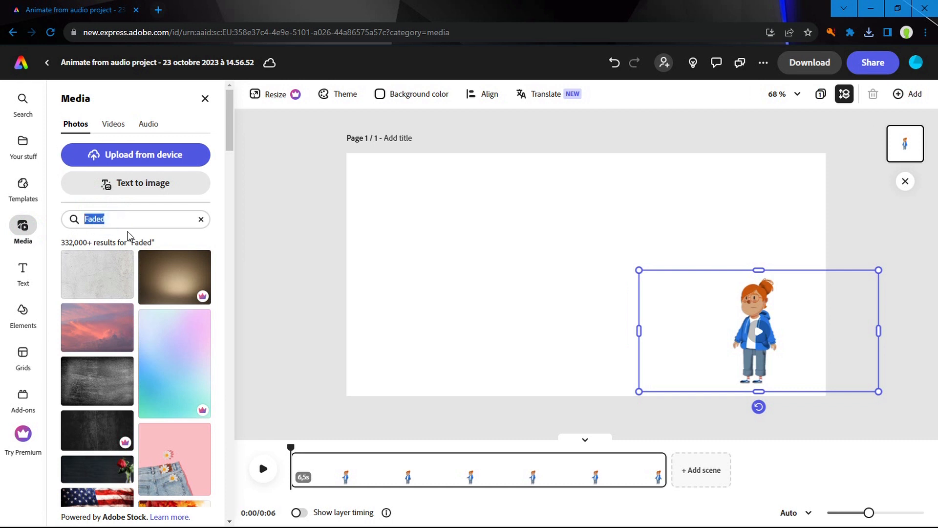
{"action": "scroll", "coordinate": [125, 279], "scroll_direction": "down", "scroll_amount": 10}
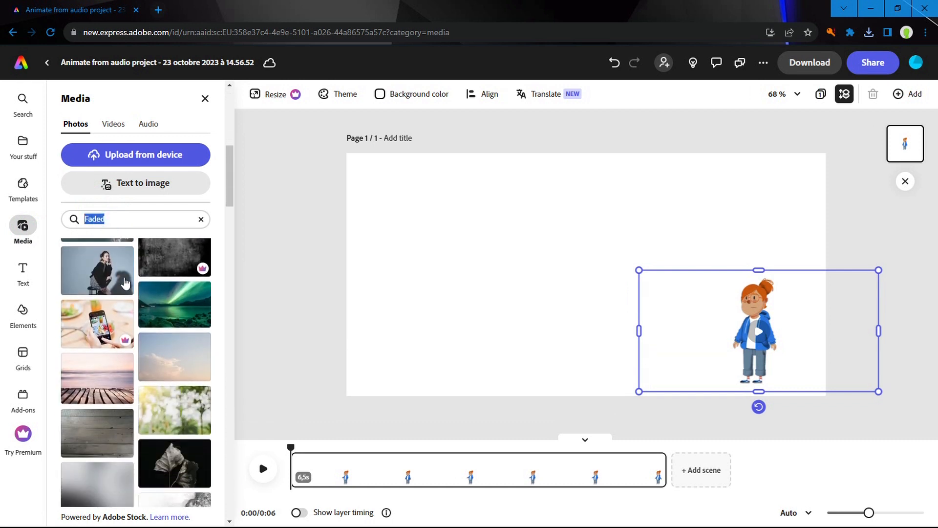
{"action": "scroll", "coordinate": [125, 281], "scroll_direction": "down", "scroll_amount": 3}
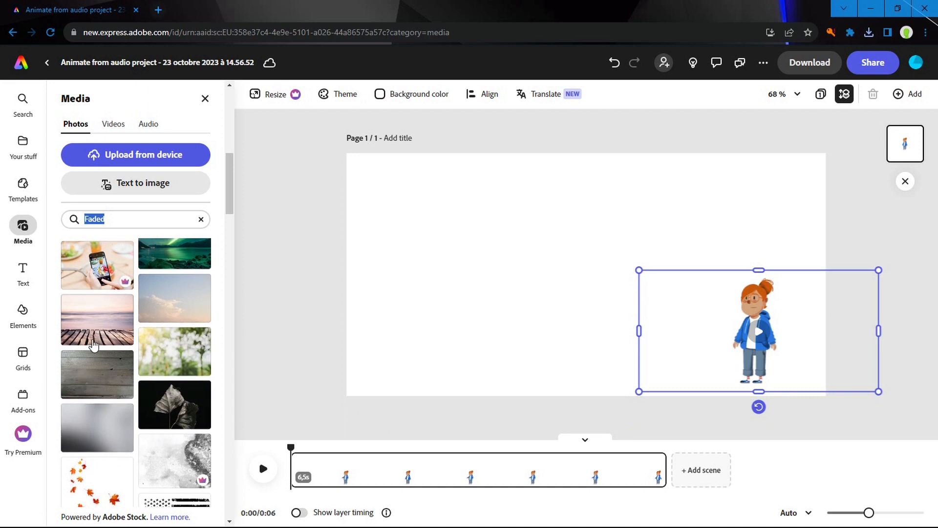
{"action": "left_click", "coordinate": [96, 337]}
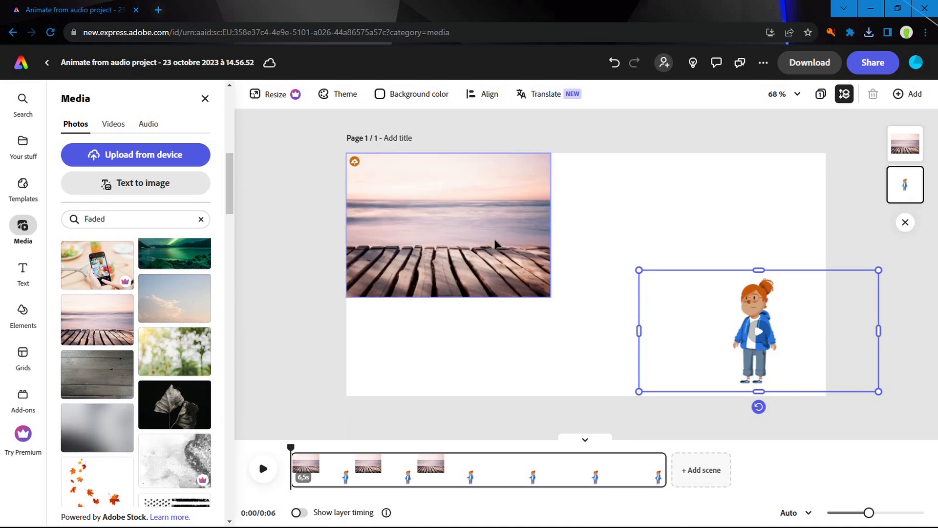
{"action": "left_click", "coordinate": [492, 241]}
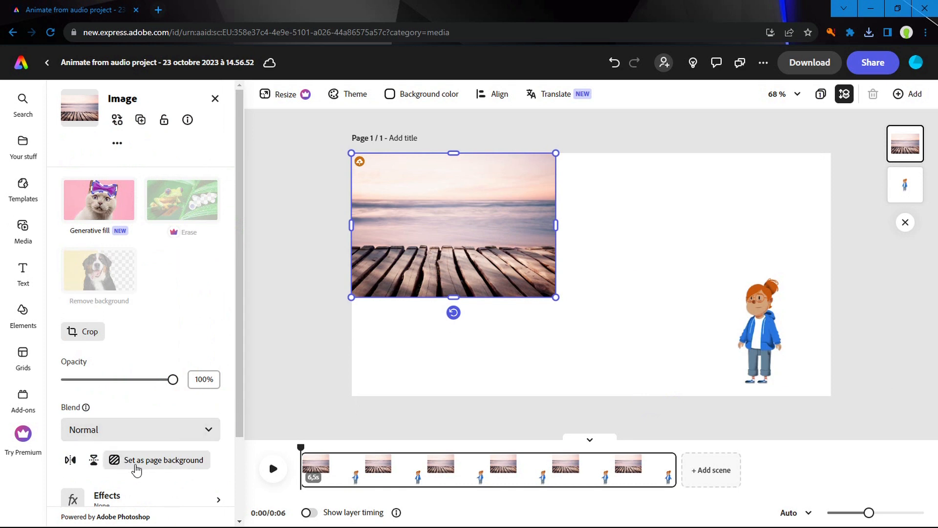
{"action": "left_click", "coordinate": [153, 462]}
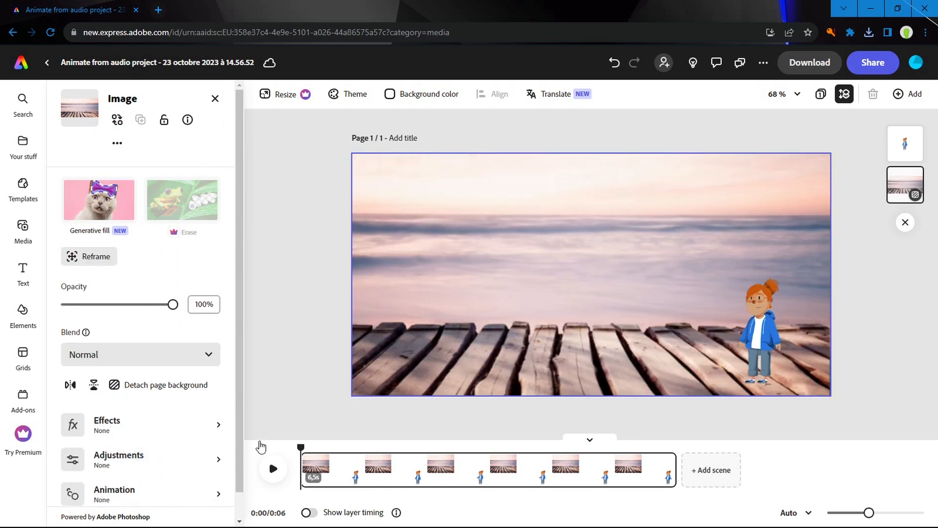
Enlarge the character video to about the full page height and place the character near the page's right edge.
{"action": "left_click", "coordinate": [648, 272]}
{"action": "left_click_drag", "start_coordinate": [641, 270], "coordinate": [401, 147]}
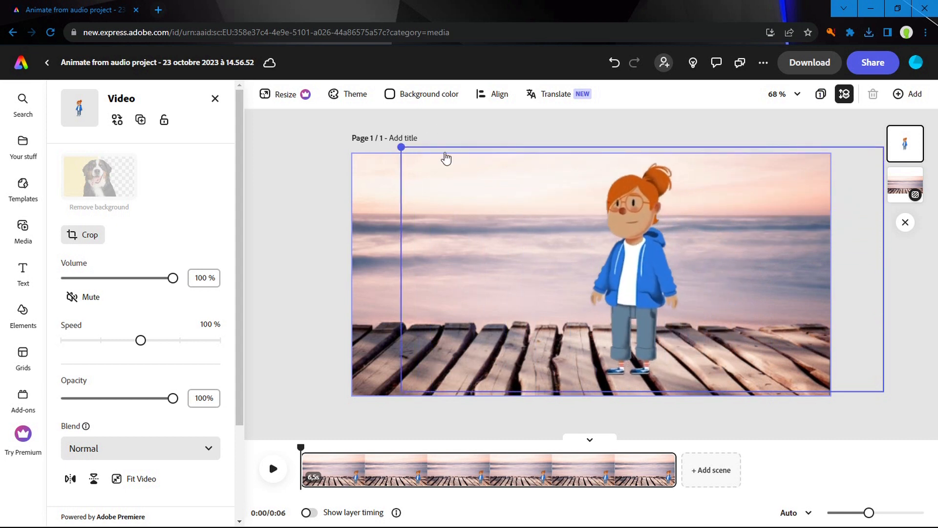
{"action": "left_click_drag", "start_coordinate": [658, 327], "coordinate": [752, 334]}
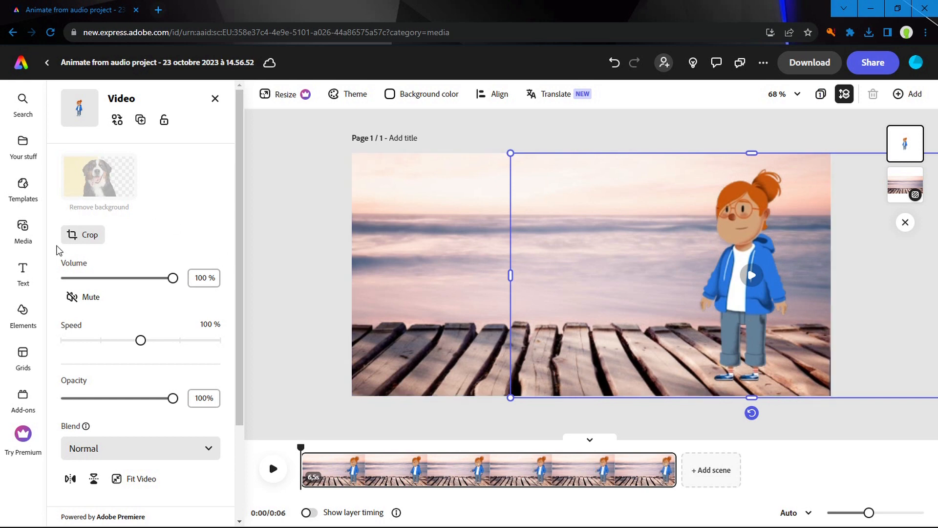
Play the scene to check the character against the wooden deck background, and stop the playback.
{"action": "left_click", "coordinate": [12, 235]}
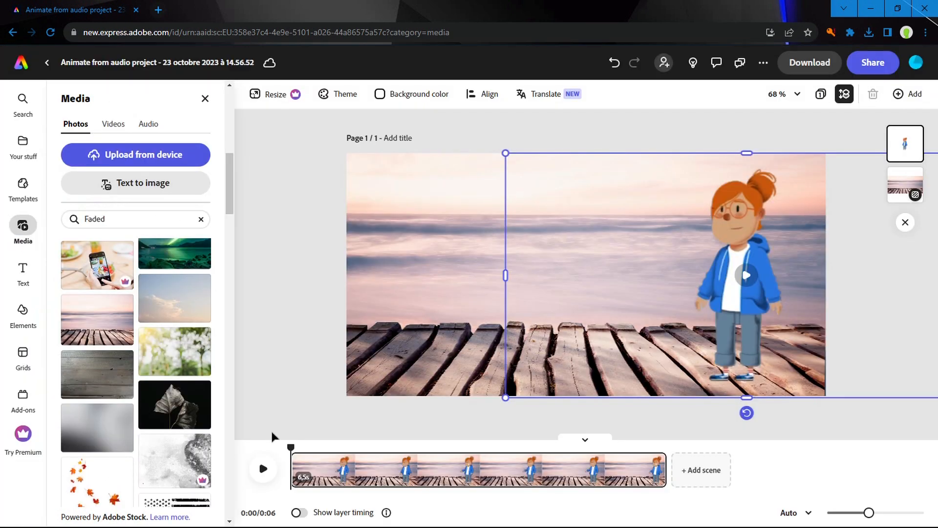
{"action": "left_click", "coordinate": [266, 468]}
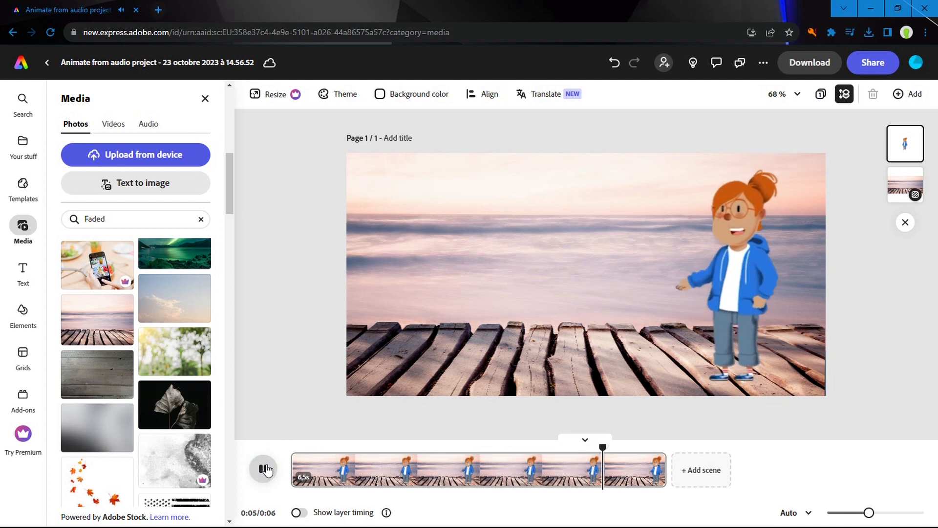
{"action": "left_click", "coordinate": [265, 468]}
Add the youtube-logo-web image from Downloads to the page's upper-left area and trim its layer to start at 0:03.
{"action": "left_click", "coordinate": [141, 156]}
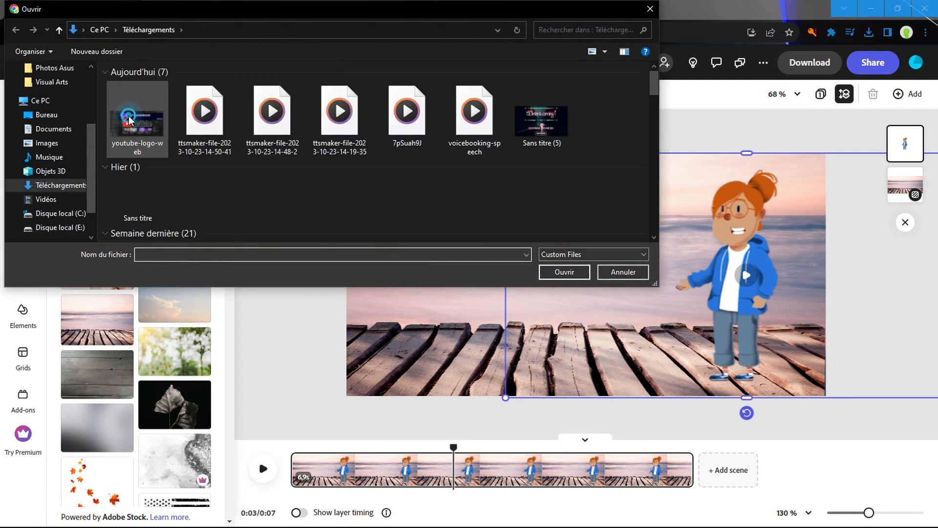
{"action": "left_click", "coordinate": [128, 116]}
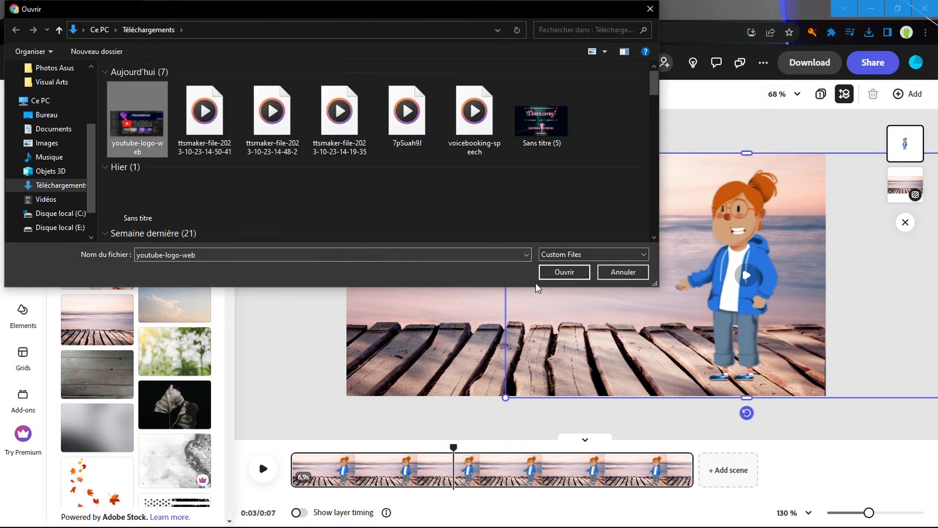
{"action": "left_click", "coordinate": [565, 272]}
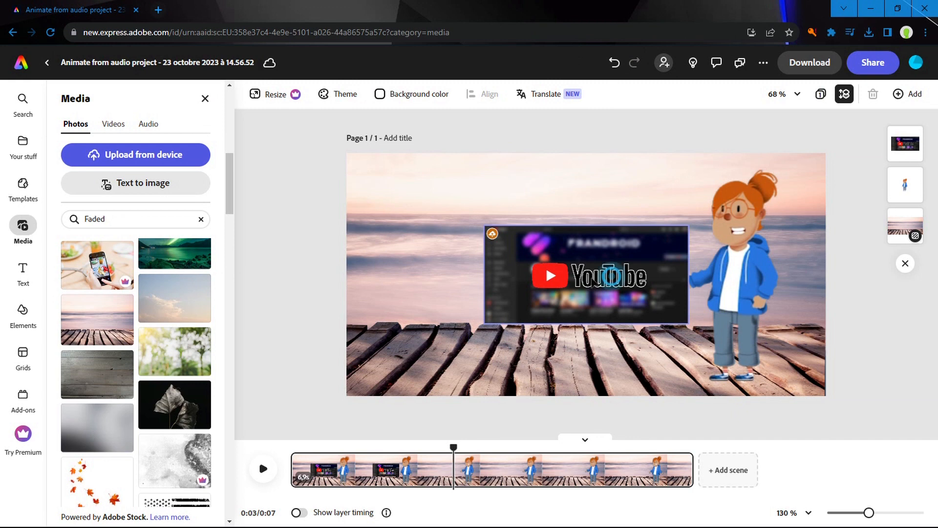
{"action": "left_click_drag", "start_coordinate": [610, 276], "coordinate": [531, 230]}
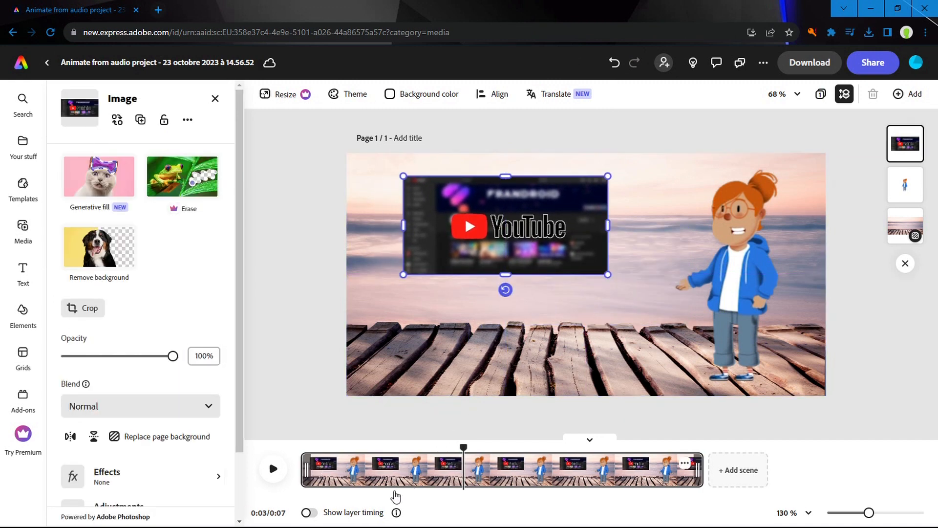
{"action": "left_click", "coordinate": [300, 512]}
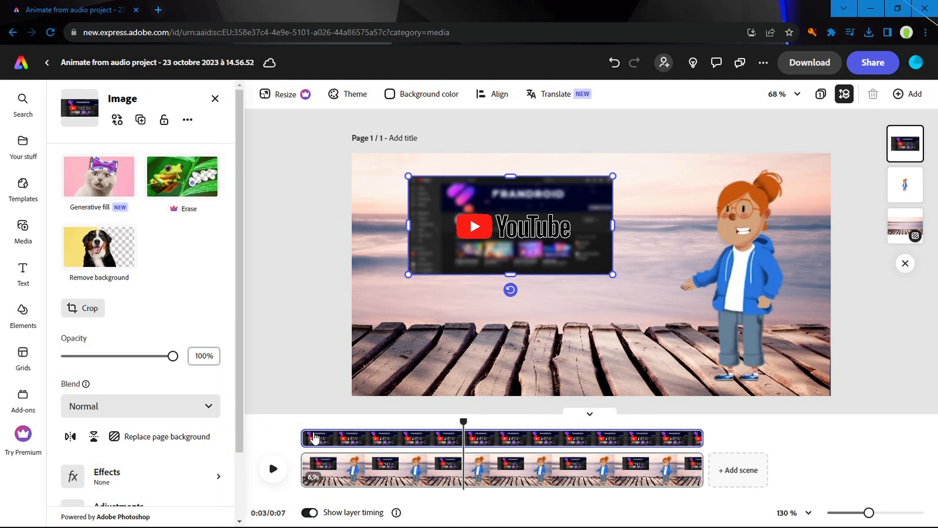
{"action": "left_click_drag", "start_coordinate": [300, 435], "coordinate": [458, 440]}
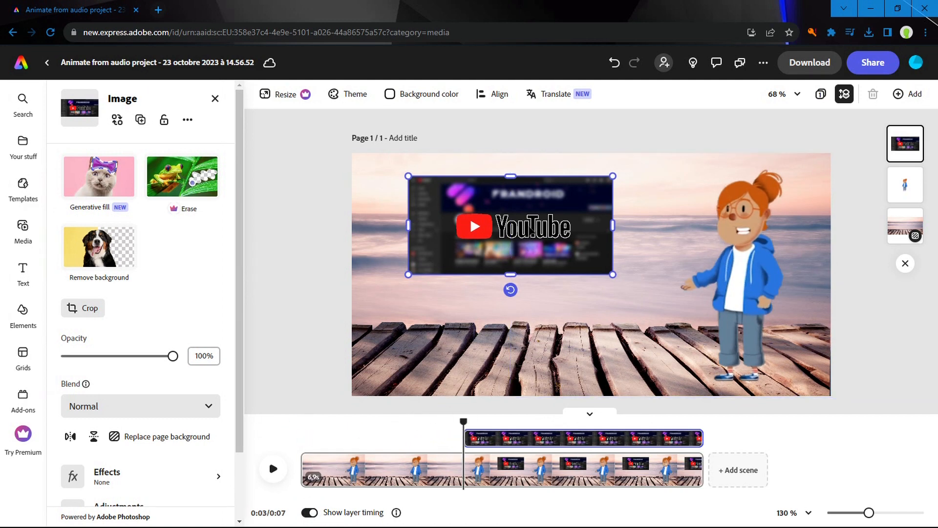
Give the YouTube image the Rise entrance animation with the Smooth personality.
{"action": "scroll", "coordinate": [215, 285], "scroll_direction": "down", "scroll_amount": 2}
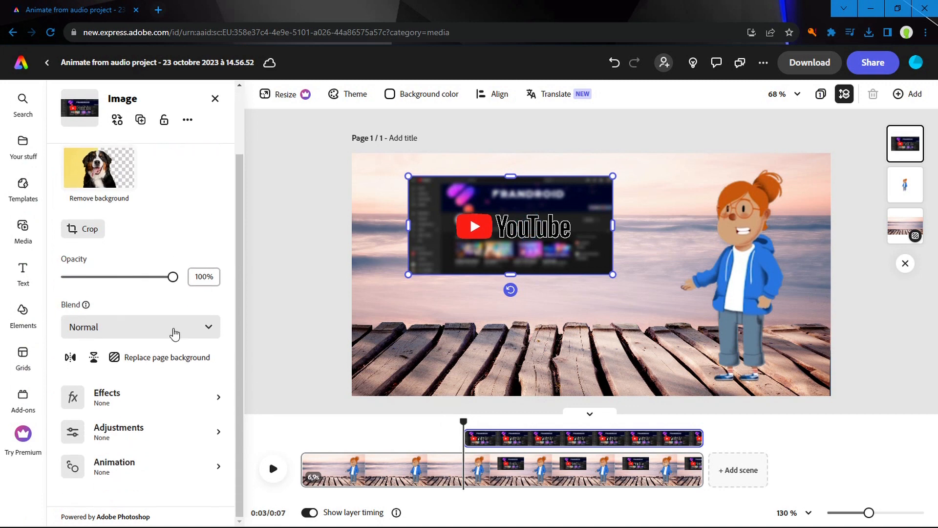
{"action": "left_click", "coordinate": [119, 471]}
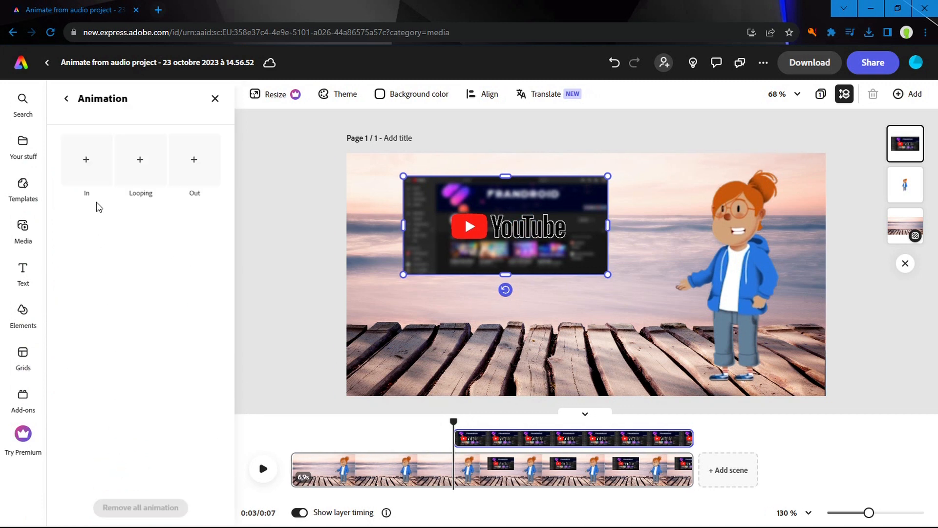
{"action": "left_click", "coordinate": [90, 170]}
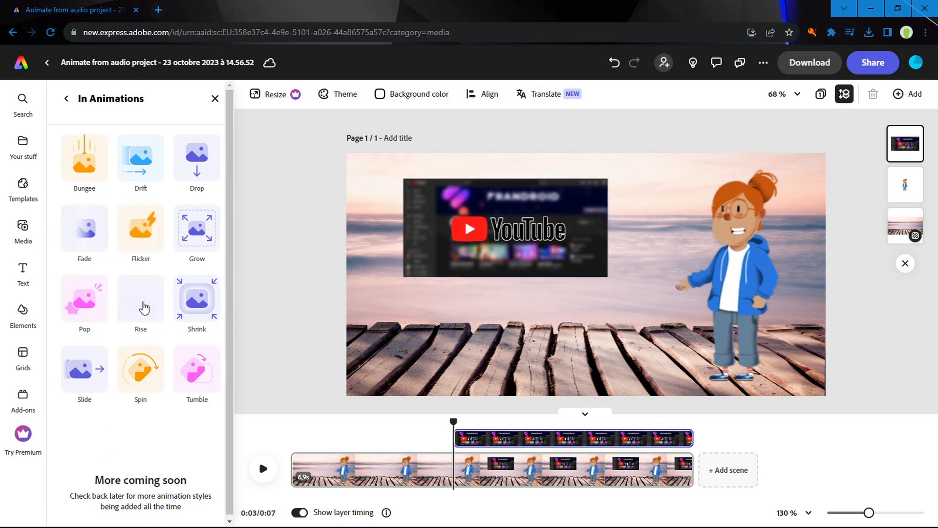
{"action": "left_click", "coordinate": [143, 306]}
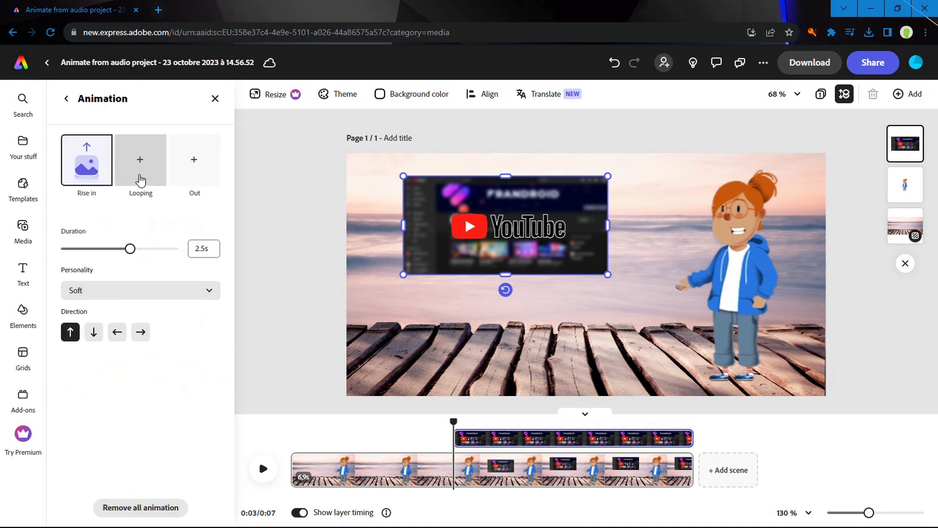
{"action": "left_click", "coordinate": [199, 290]}
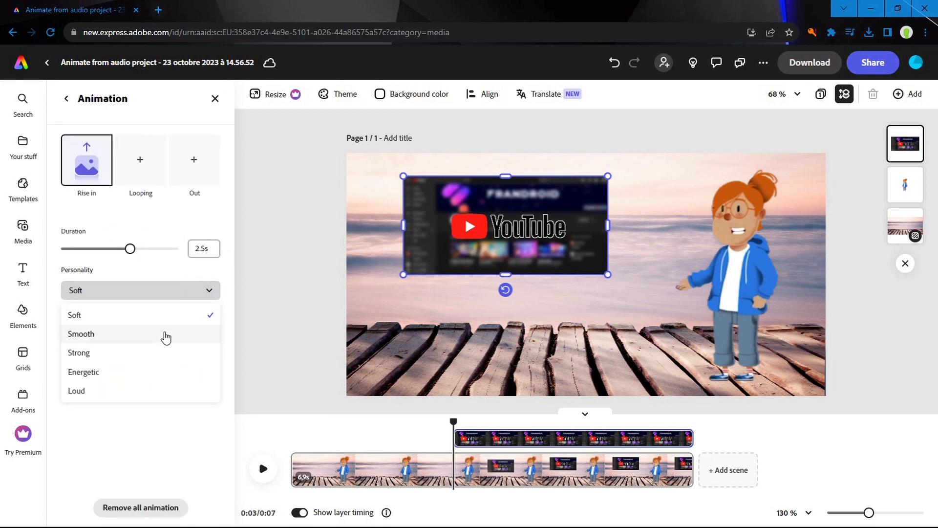
{"action": "left_click", "coordinate": [166, 331]}
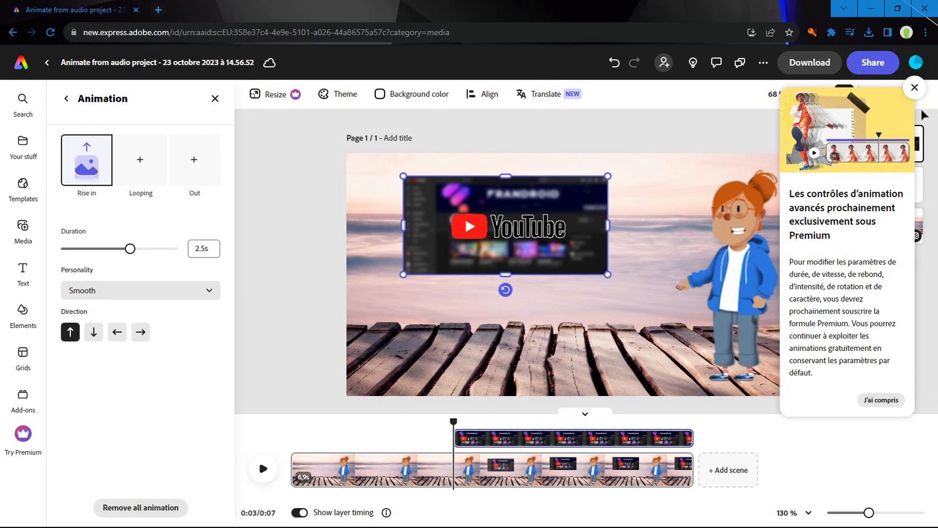
{"action": "left_click", "coordinate": [915, 88]}
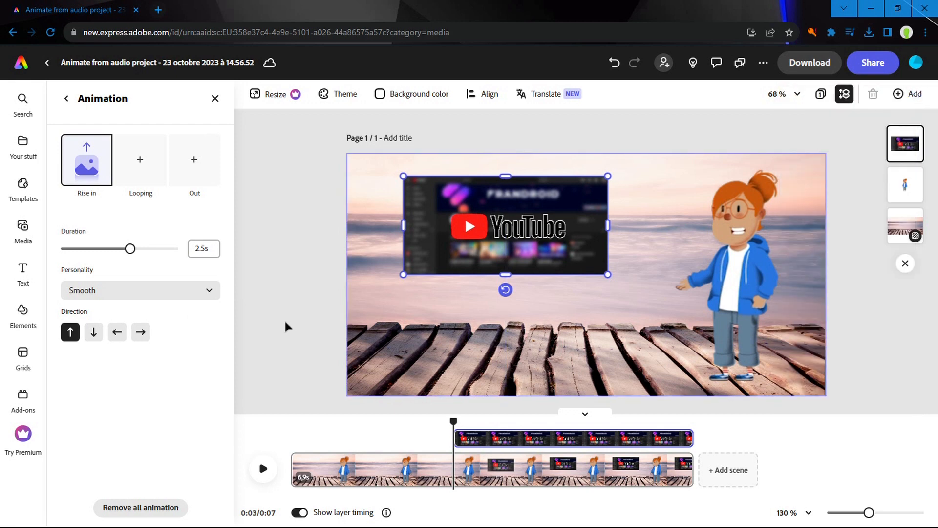
Add the Wiggle looping animation to the YouTube image and return the playhead to the scene's start.
{"action": "left_click", "coordinate": [136, 174]}
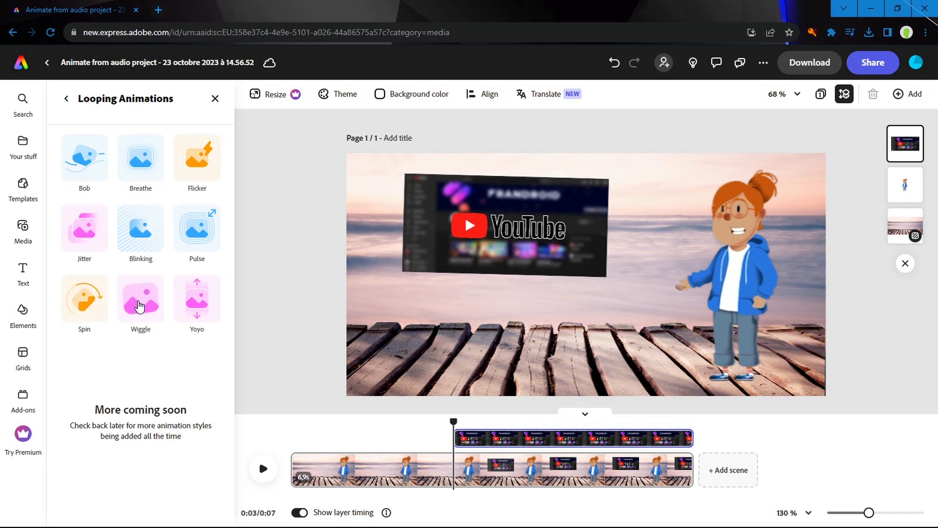
{"action": "left_click", "coordinate": [140, 307]}
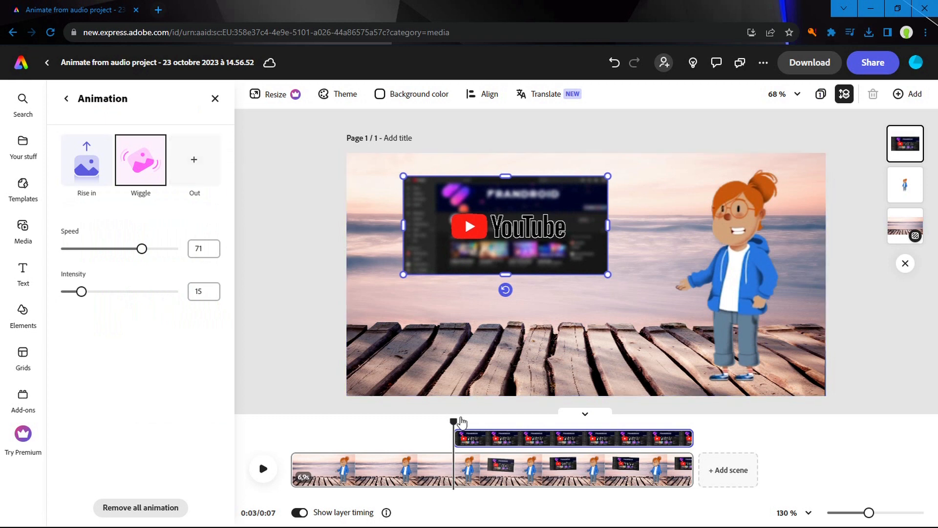
{"action": "left_click_drag", "start_coordinate": [448, 422], "coordinate": [292, 400]}
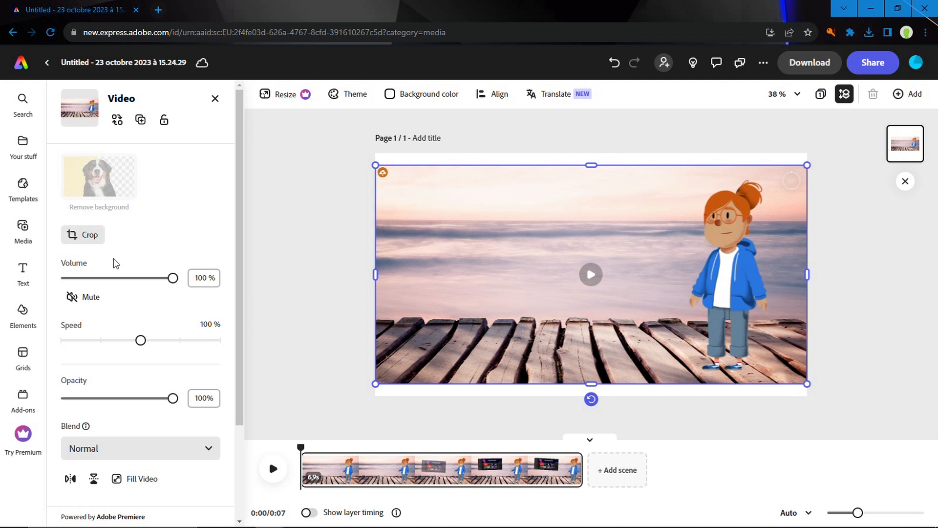
Add the downloaded Earning Happiness track as audio under the uploaded scene video and set its volume to 15%.
{"action": "left_click", "coordinate": [22, 226]}
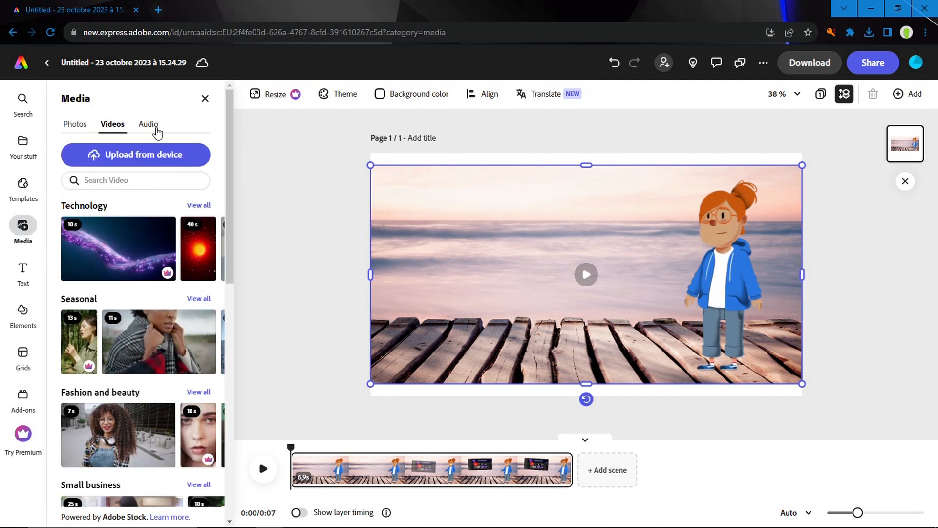
{"action": "left_click", "coordinate": [154, 125]}
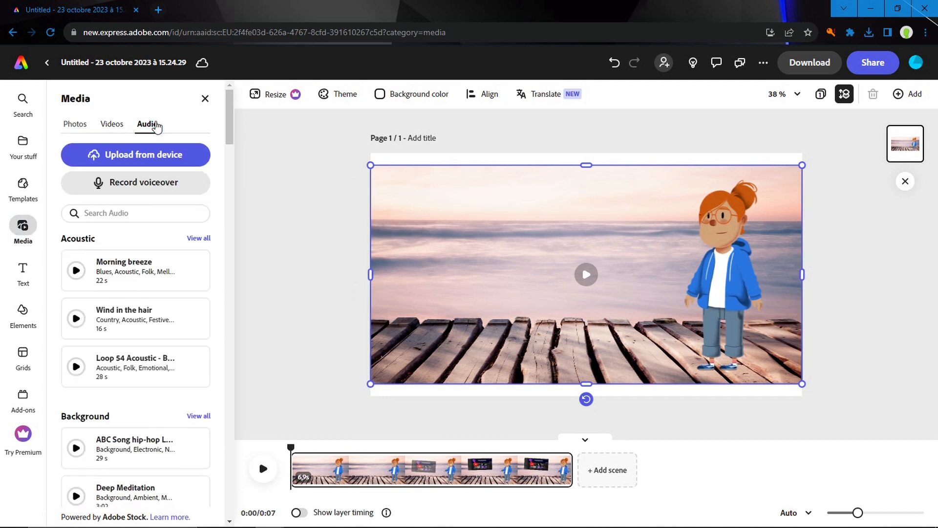
{"action": "left_click", "coordinate": [147, 162]}
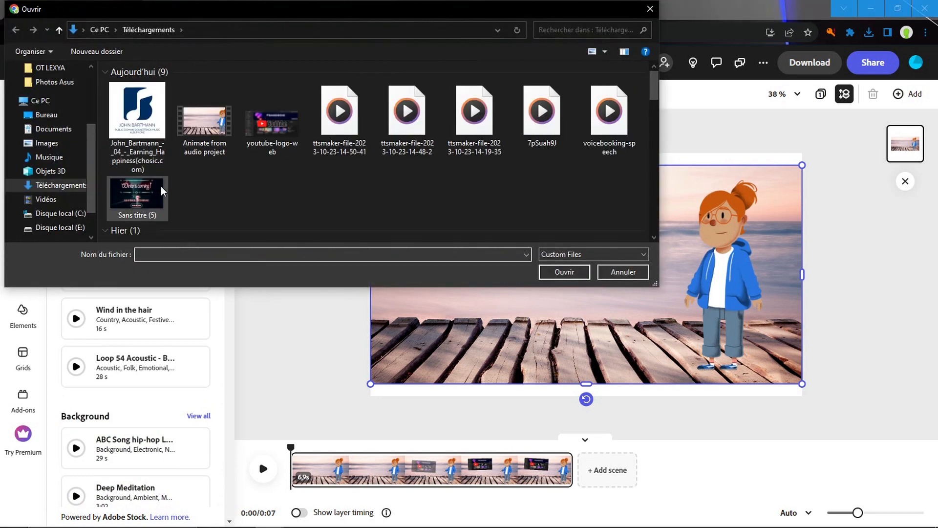
{"action": "left_click", "coordinate": [135, 122]}
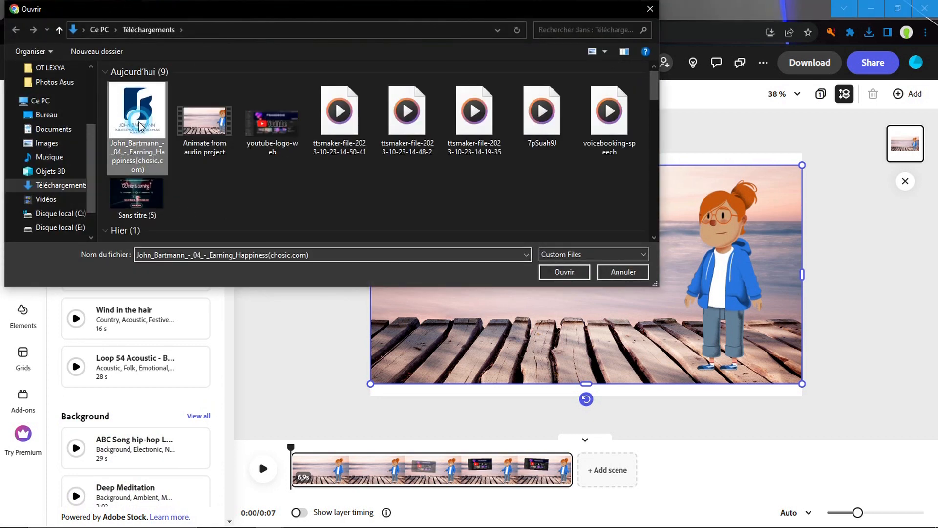
{"action": "left_click", "coordinate": [562, 272]}
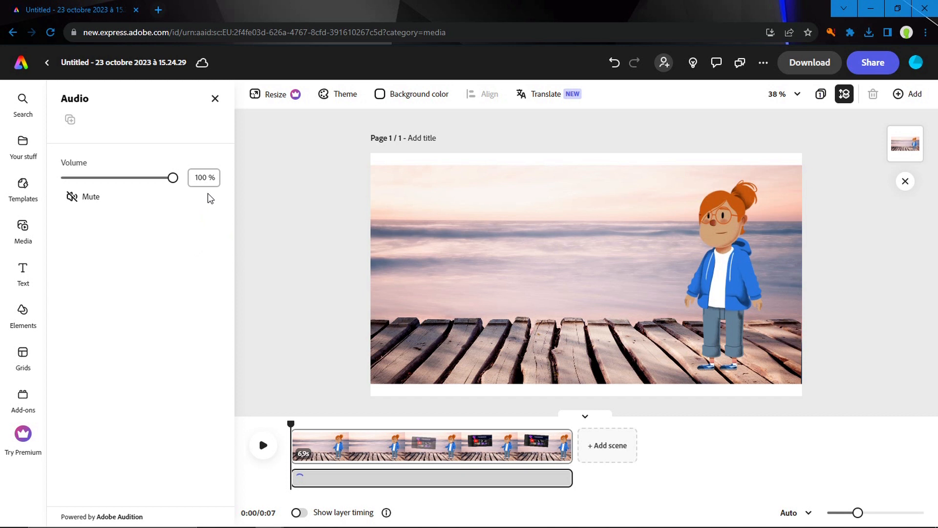
{"action": "left_click", "coordinate": [207, 176]}
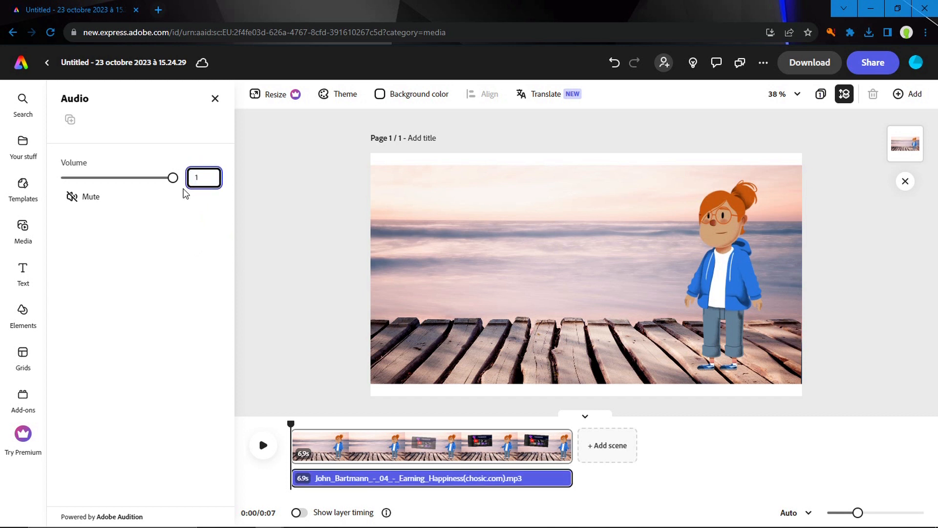
{"action": "key", "text": "Return"}
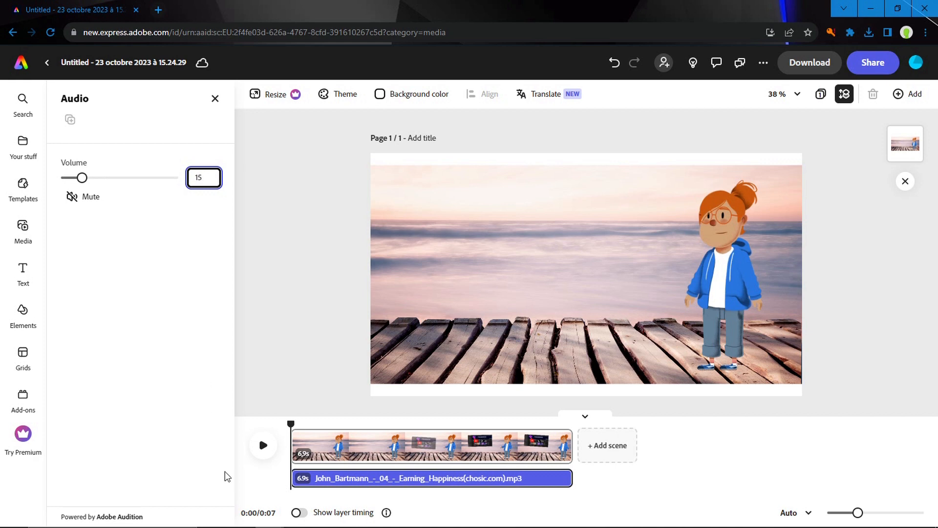
Play the scene with its music and download it as an MP4 at 1080p.
{"action": "left_click", "coordinate": [262, 445]}
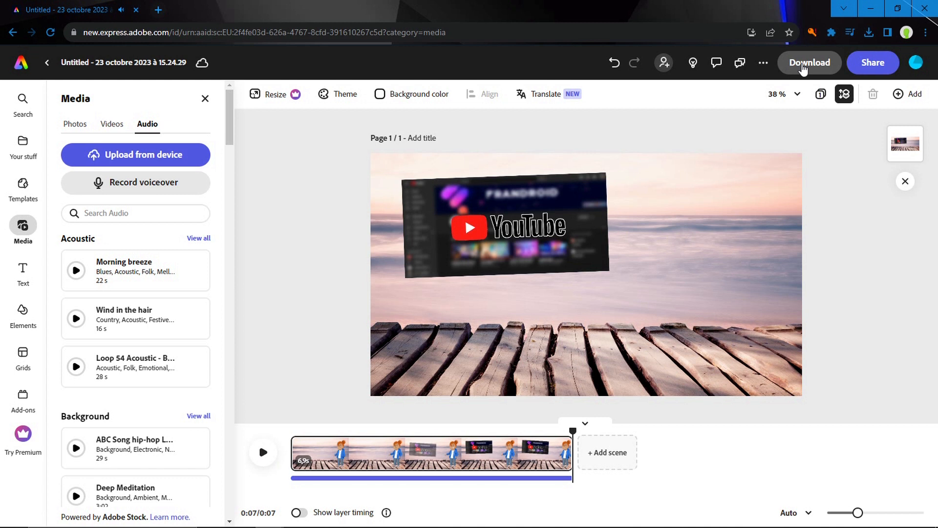
{"action": "left_click", "coordinate": [805, 68]}
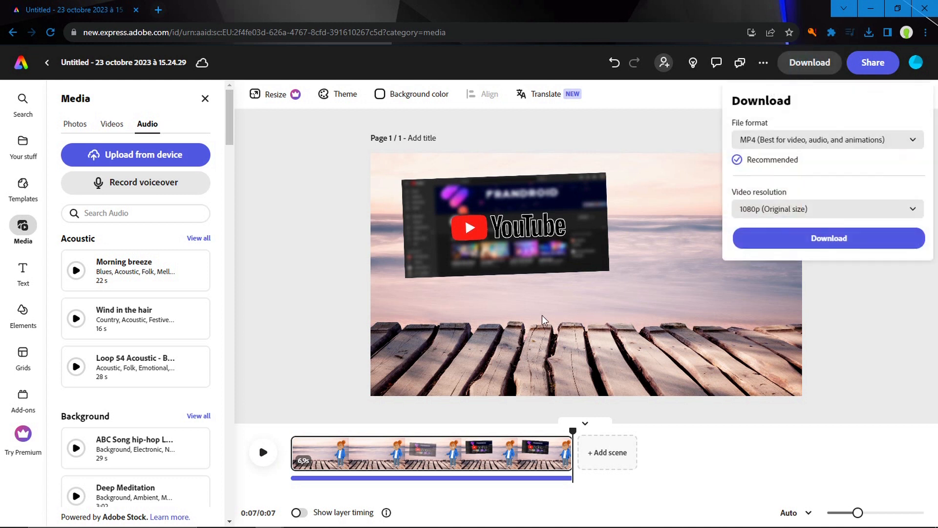
{"action": "left_click", "coordinate": [787, 243]}
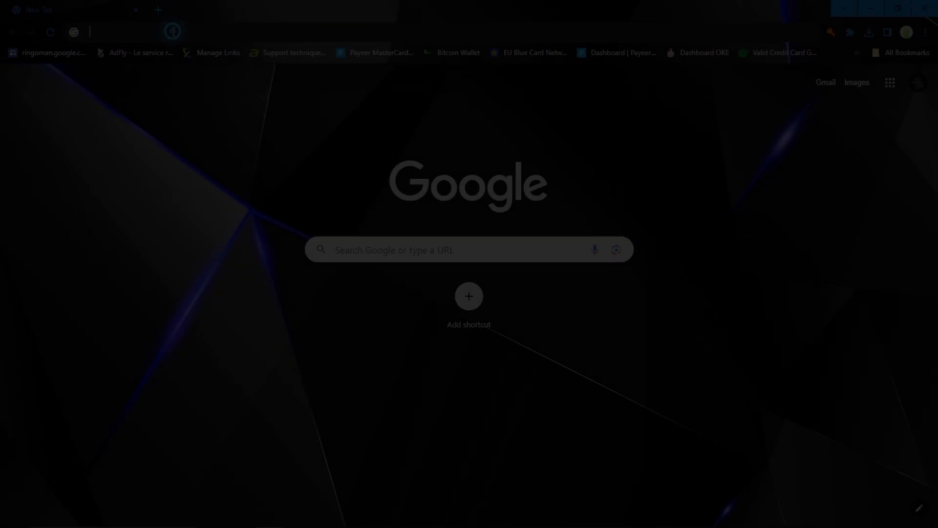
Switch to ChatGPT at chat.openai.com and open the Mind-Blowing Fun Facts! conversation.
{"action": "left_click", "coordinate": [174, 32]}
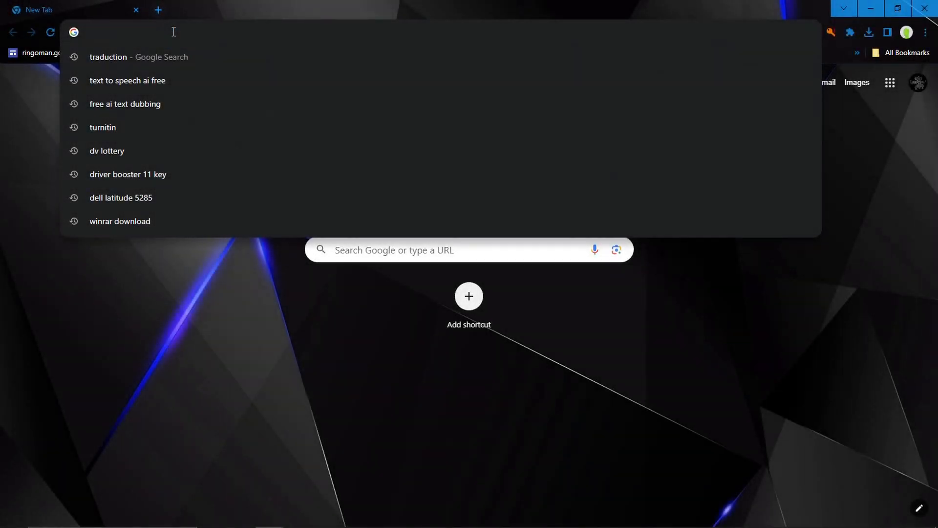
{"action": "type", "text": "chat.openai.com"}
{"action": "key", "text": "Return"}
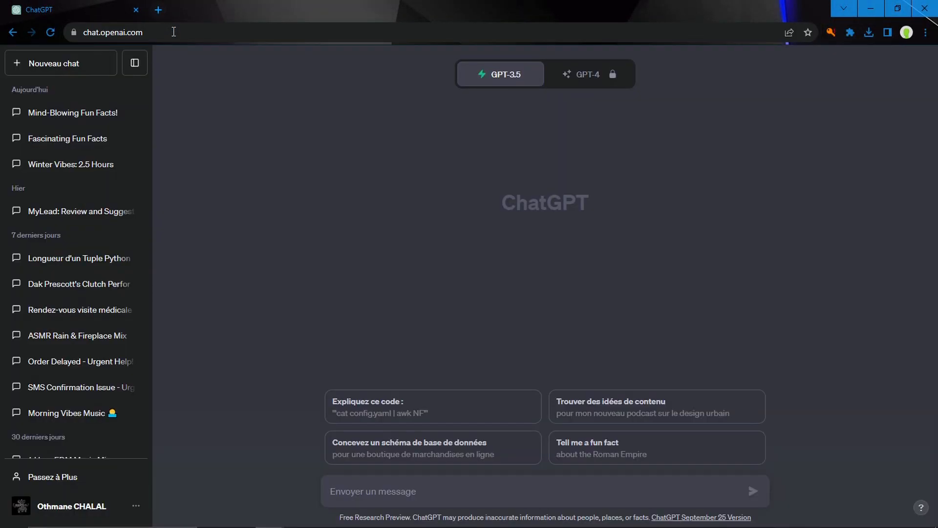
{"action": "left_click", "coordinate": [49, 114]}
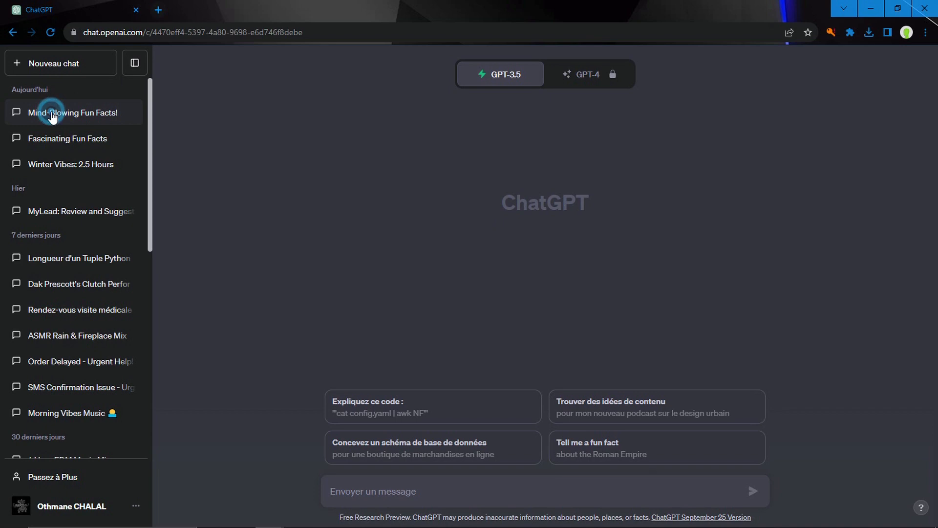
Review the fun facts script in the conversation and send the prompt "write a description for this video".
{"action": "scroll", "coordinate": [415, 167], "scroll_direction": "up", "scroll_amount": 20}
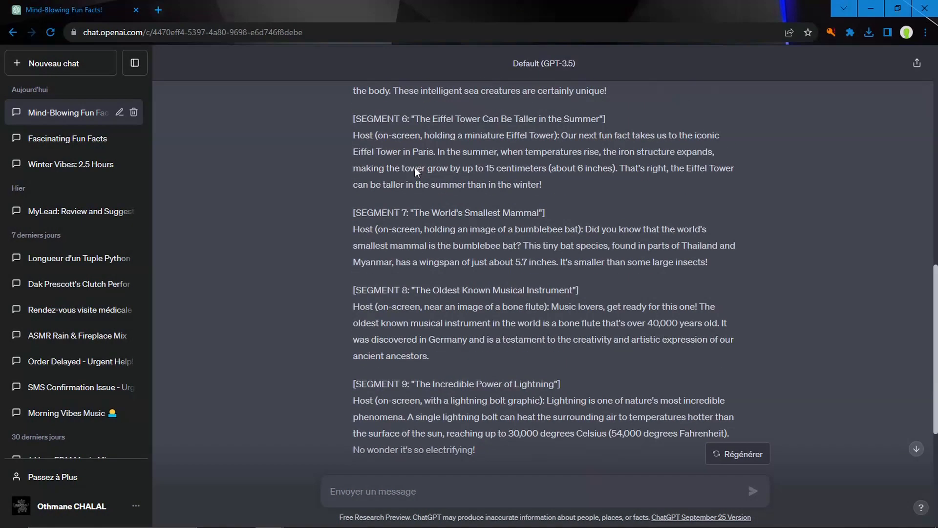
{"action": "scroll", "coordinate": [424, 181], "scroll_direction": "up", "scroll_amount": 4}
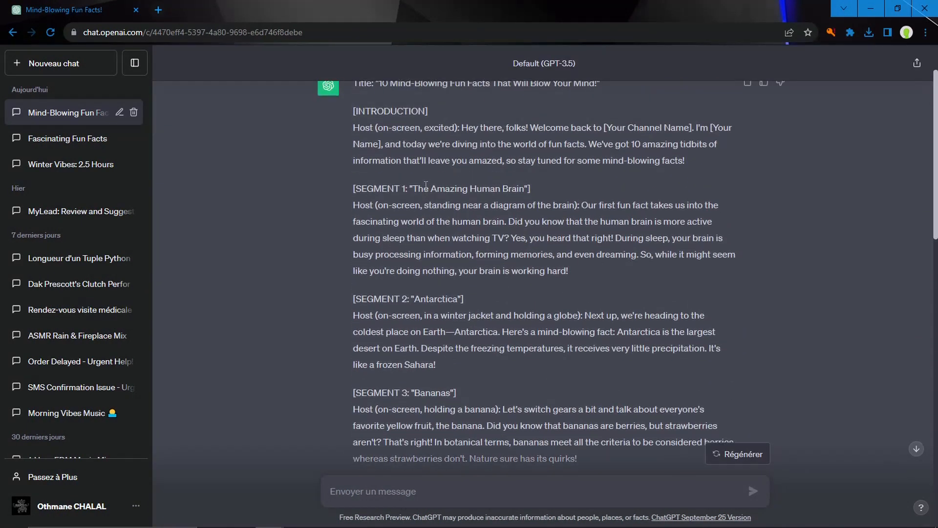
{"action": "scroll", "coordinate": [504, 161], "scroll_direction": "down", "scroll_amount": 20}
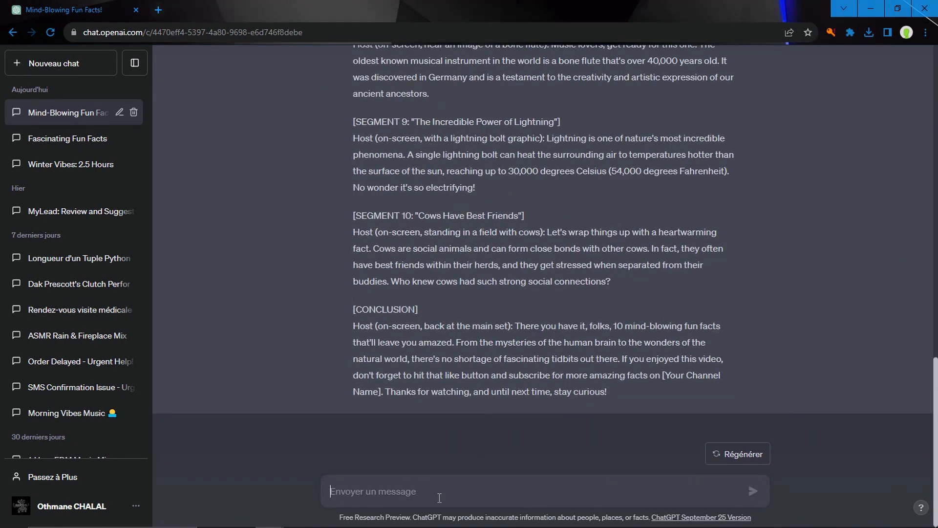
{"action": "type", "text": "wr"}
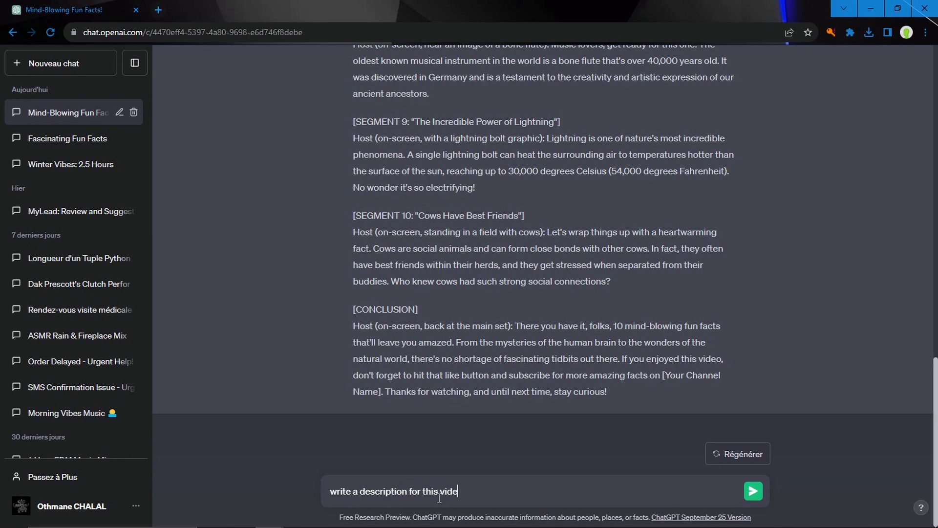
{"action": "key", "text": "Return"}
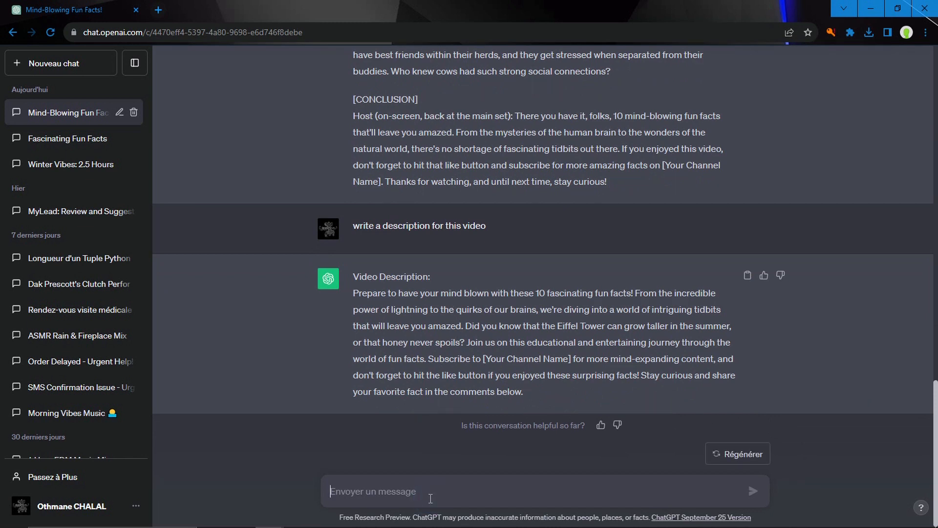
Send the prompt "create youtube tags for it" and look through the generated tag list.
{"action": "type", "text": "create youtube tags for it"}
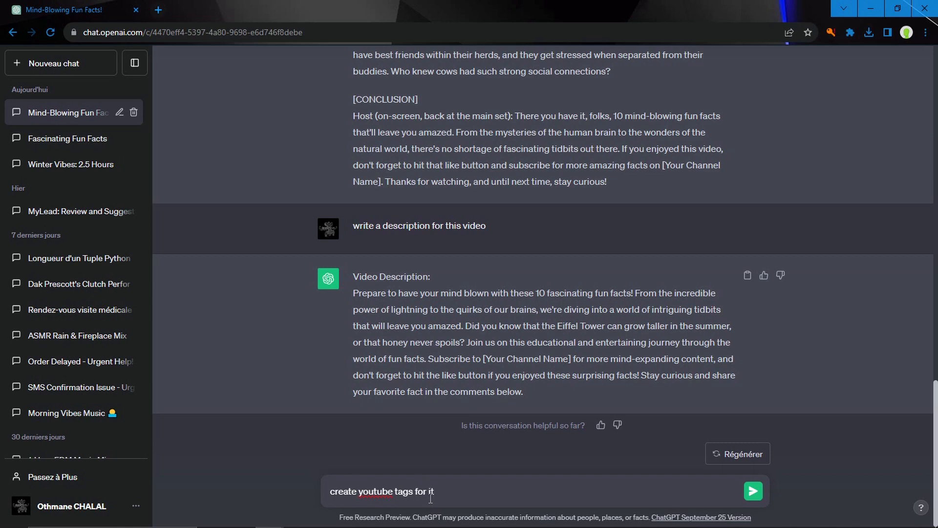
{"action": "key", "text": "Return"}
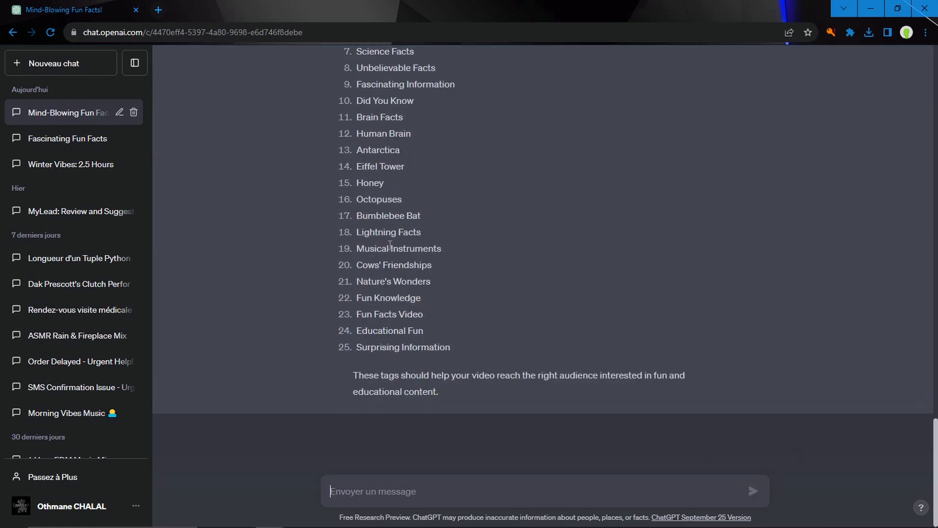
{"action": "scroll", "coordinate": [400, 311], "scroll_direction": "up", "scroll_amount": 7}
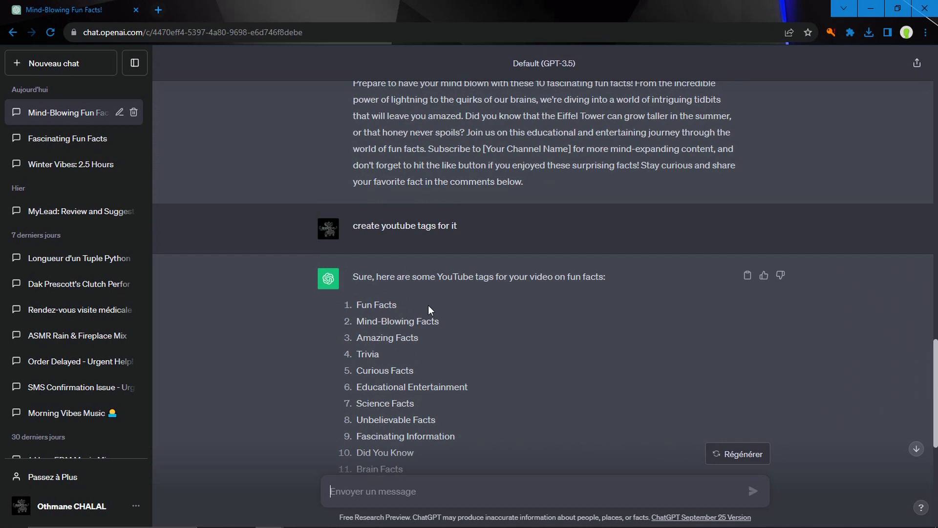
{"action": "scroll", "coordinate": [429, 306], "scroll_direction": "down", "scroll_amount": 6}
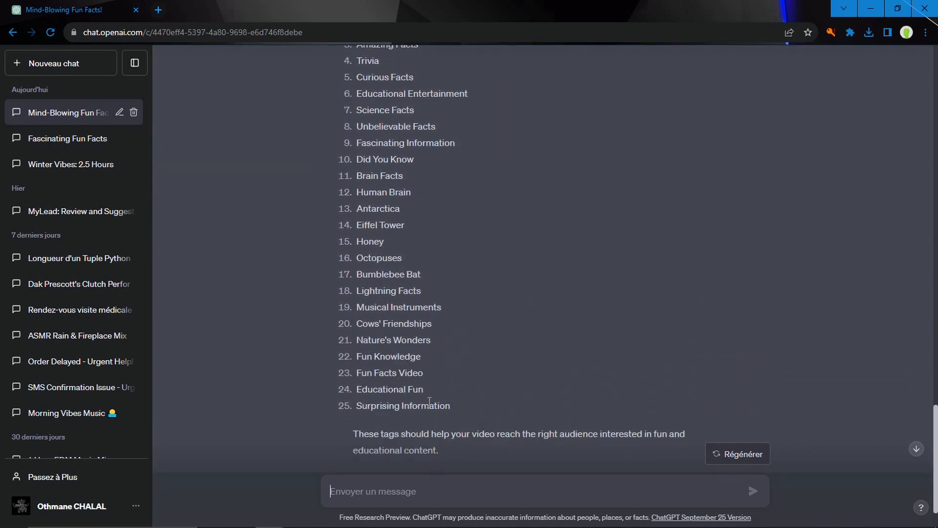
{"action": "scroll", "coordinate": [429, 401], "scroll_direction": "down", "scroll_amount": 1}
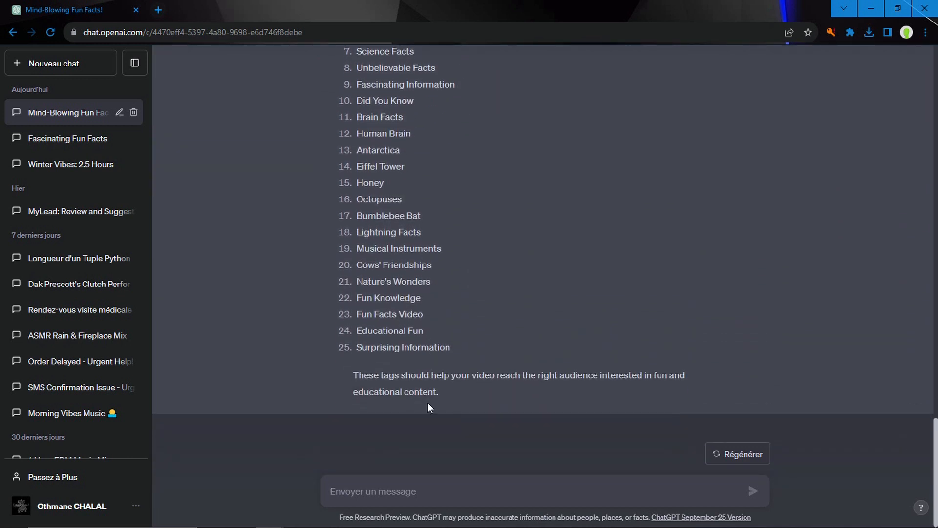
{"action": "scroll", "coordinate": [427, 403], "scroll_direction": "up", "scroll_amount": 7}
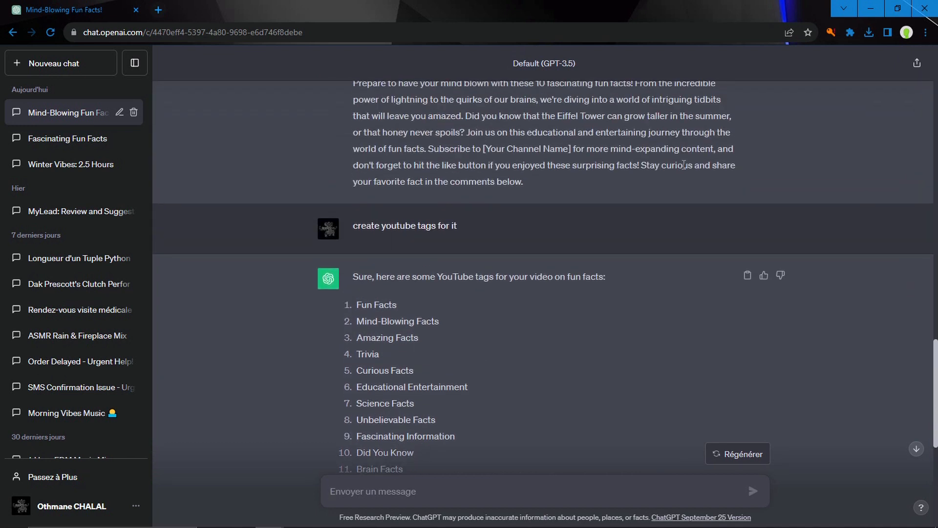
{"action": "scroll", "coordinate": [606, 270], "scroll_direction": "down", "scroll_amount": 1}
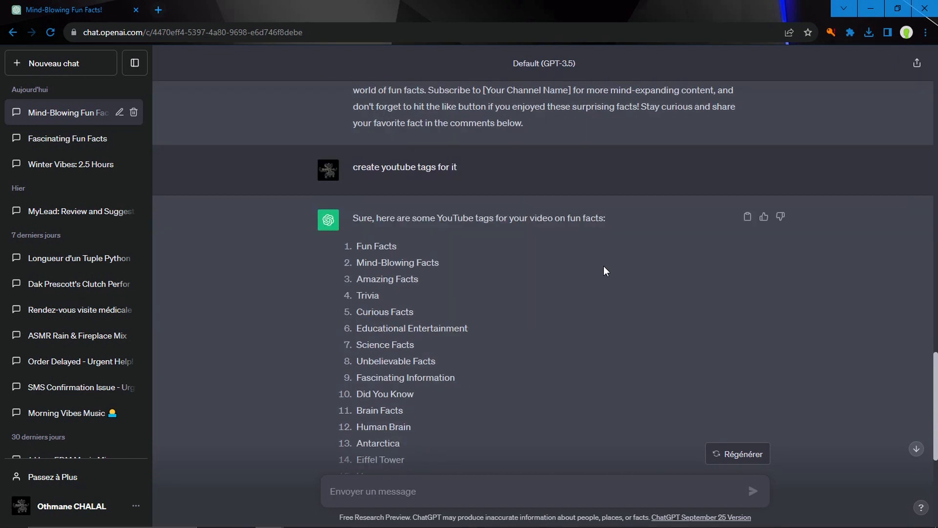
Switch to Adobe Express in a new browser tab, search for "thumb" and show the YouTube thumbnail templates.
{"action": "left_click", "coordinate": [160, 10]}
{"action": "left_click", "coordinate": [172, 30]}
{"action": "type", "text": "exp"}
{"action": "key", "text": "Return"}
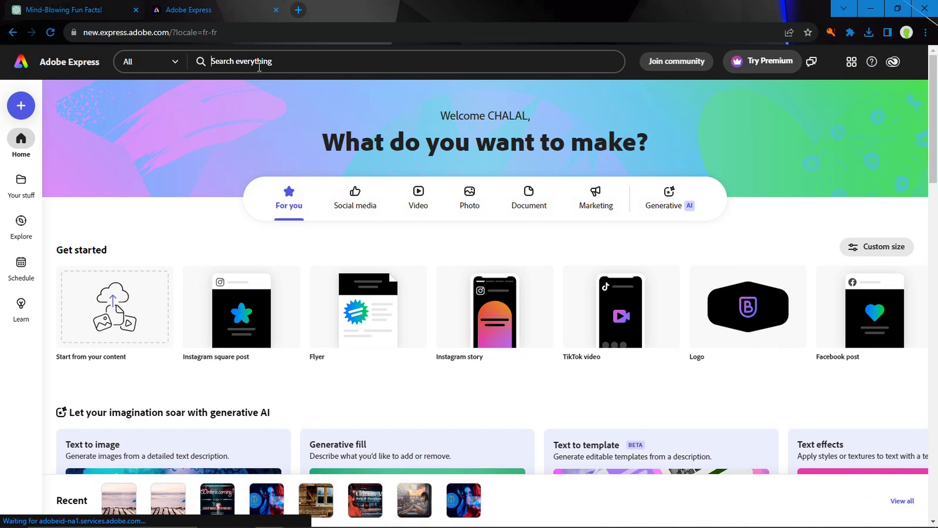
{"action": "left_click", "coordinate": [260, 61]}
{"action": "type", "text": "thum"}
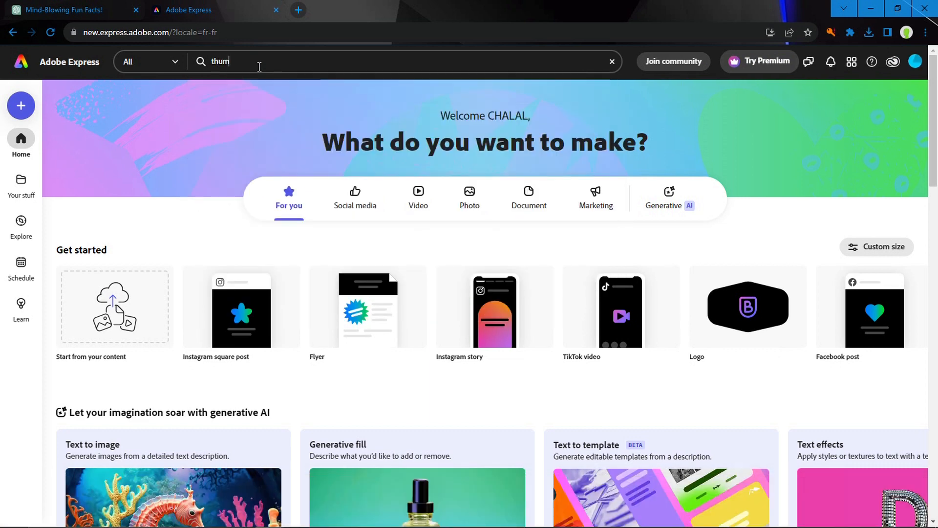
{"action": "type", "text": "b"}
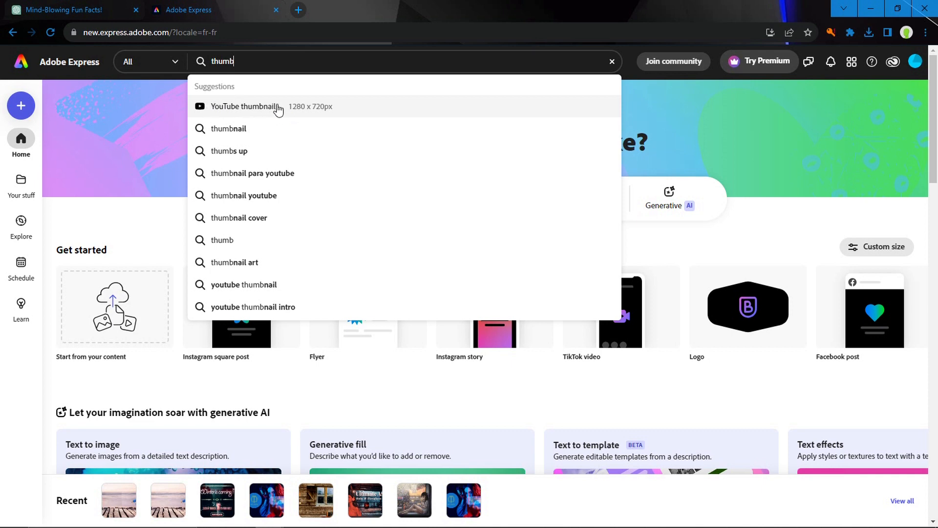
{"action": "left_click", "coordinate": [249, 108]}
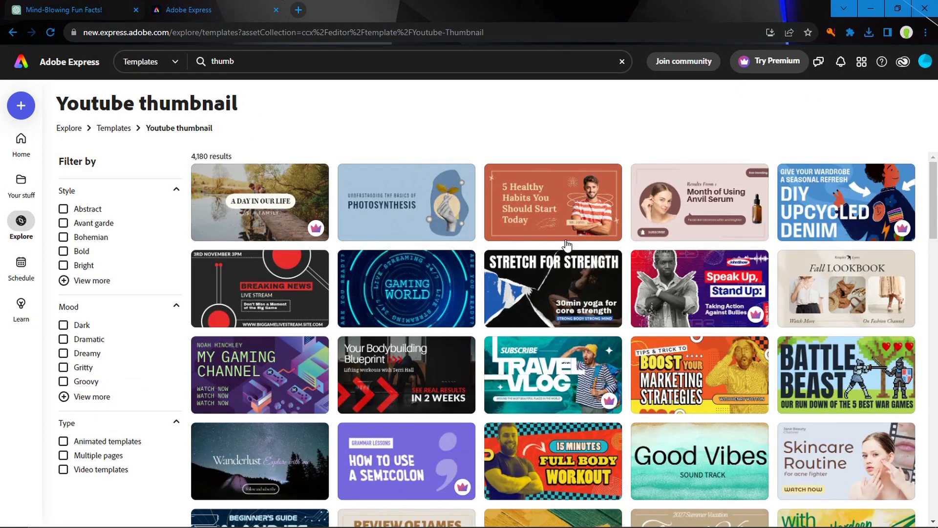
Browse the YouTube thumbnail templates and open the "Road Tripping Europe" one for editing.
{"action": "scroll", "coordinate": [662, 261], "scroll_direction": "down", "scroll_amount": 3}
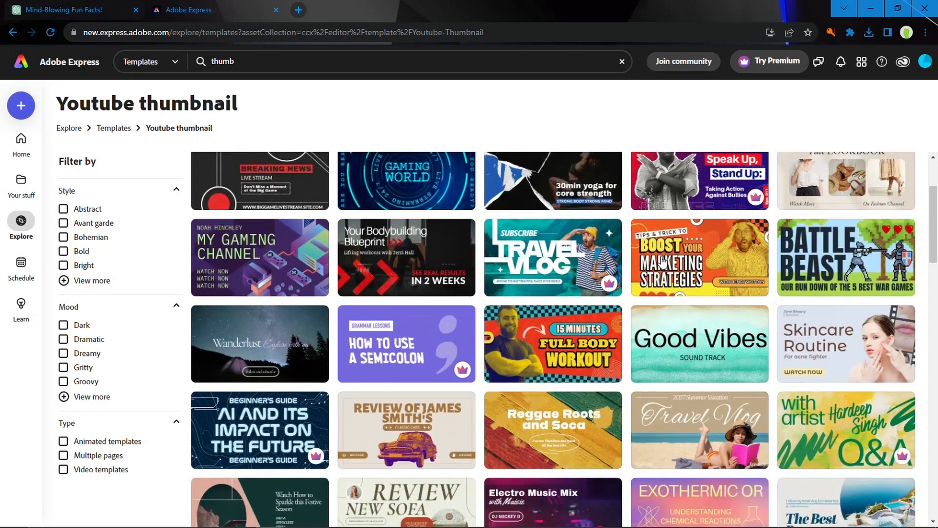
{"action": "scroll", "coordinate": [662, 261], "scroll_direction": "down", "scroll_amount": 1}
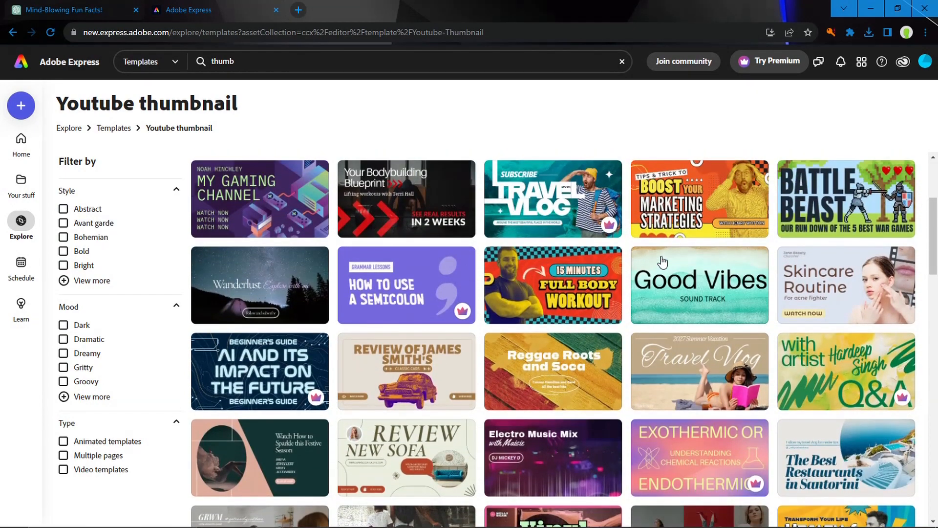
{"action": "scroll", "coordinate": [662, 262], "scroll_direction": "down", "scroll_amount": 3}
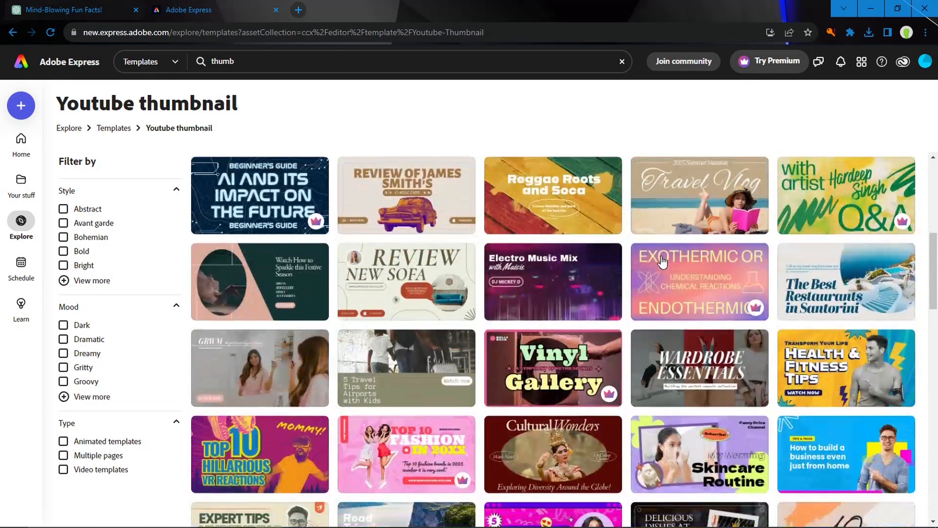
{"action": "scroll", "coordinate": [662, 261], "scroll_direction": "down", "scroll_amount": 3}
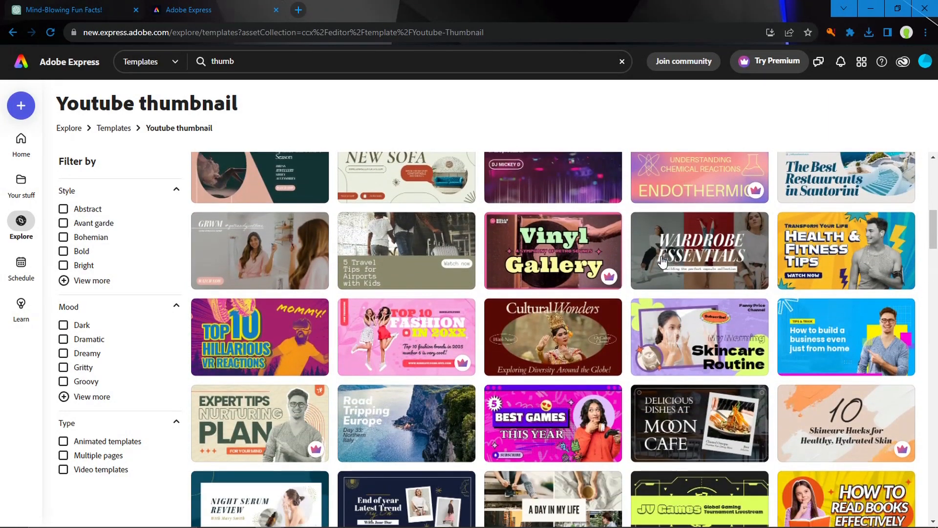
{"action": "scroll", "coordinate": [662, 263], "scroll_direction": "up", "scroll_amount": 2}
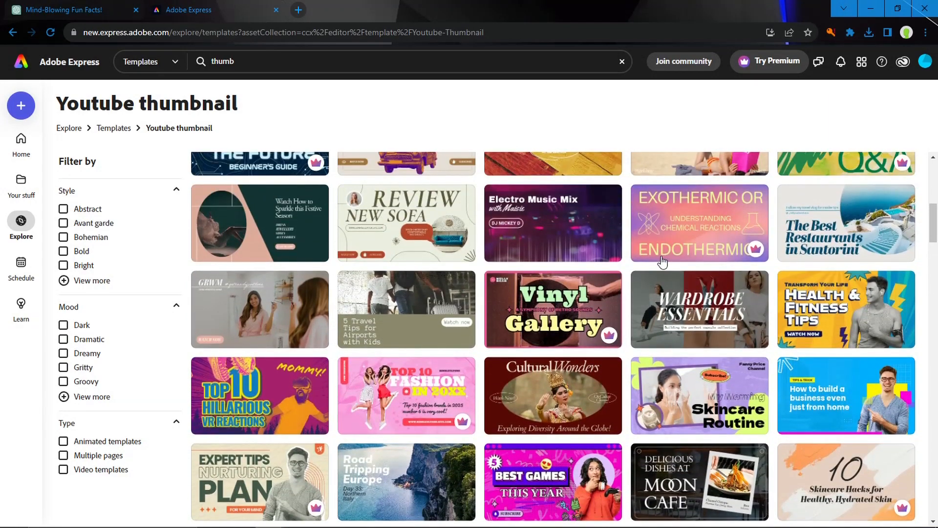
{"action": "scroll", "coordinate": [662, 262], "scroll_direction": "down", "scroll_amount": 4}
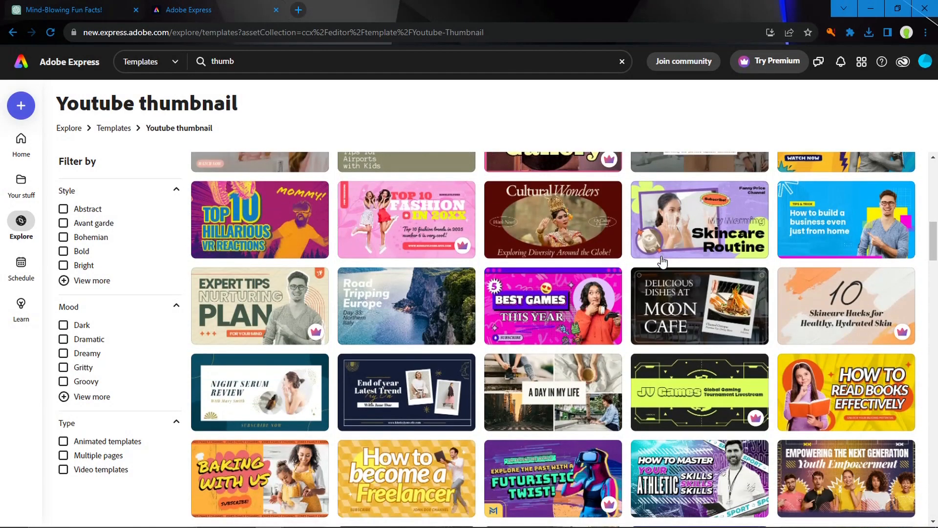
{"action": "scroll", "coordinate": [663, 262], "scroll_direction": "down", "scroll_amount": 1}
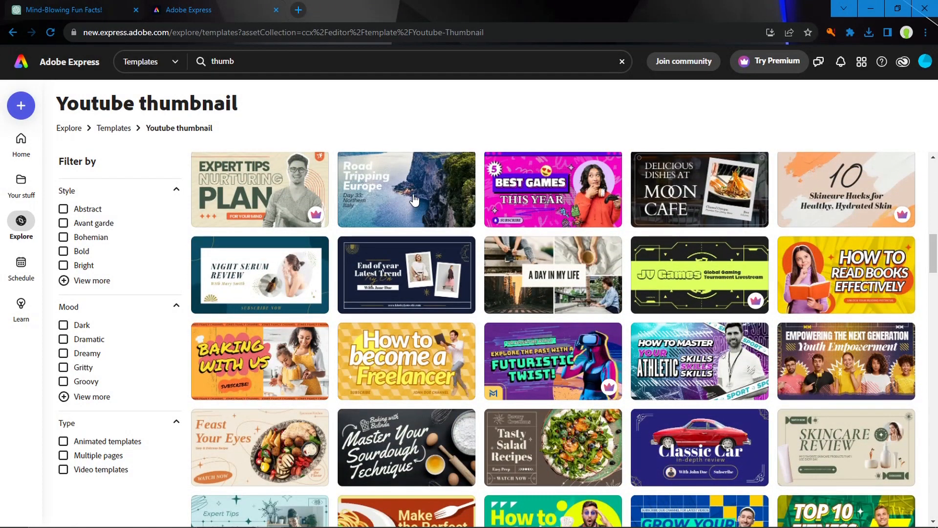
{"action": "left_click", "coordinate": [392, 192]}
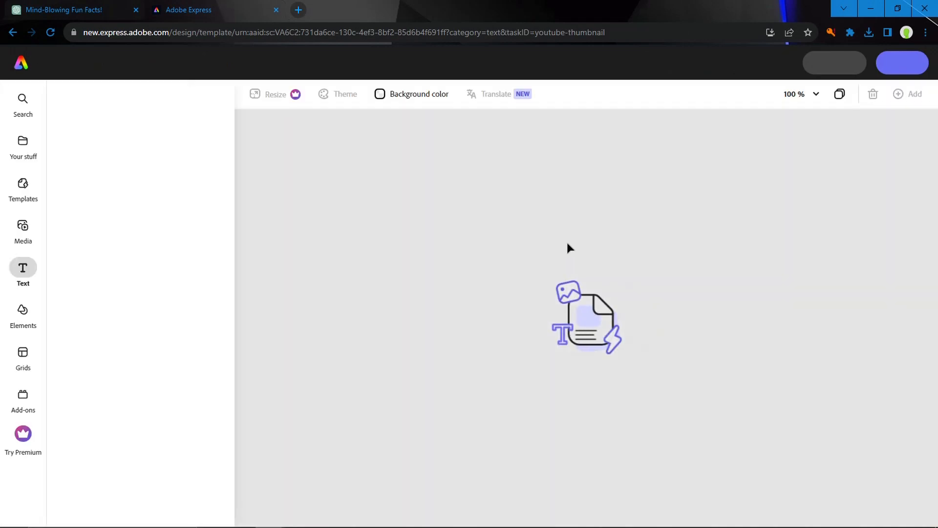
Replace the "Road Tripping Europe" heading with "10 Mind-Blowing Fun Facts" and widen its text box so it fits on two lines.
{"action": "left_click", "coordinate": [372, 264]}
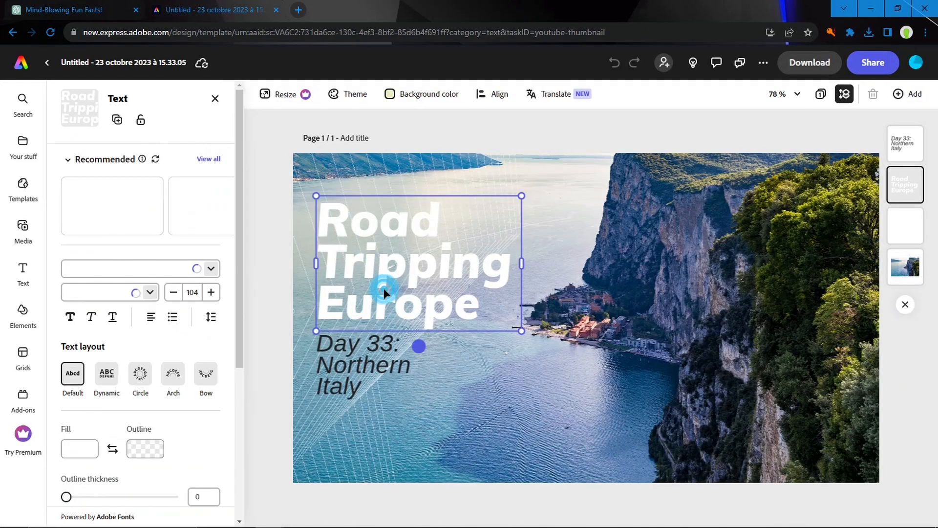
{"action": "double_click", "coordinate": [384, 288]}
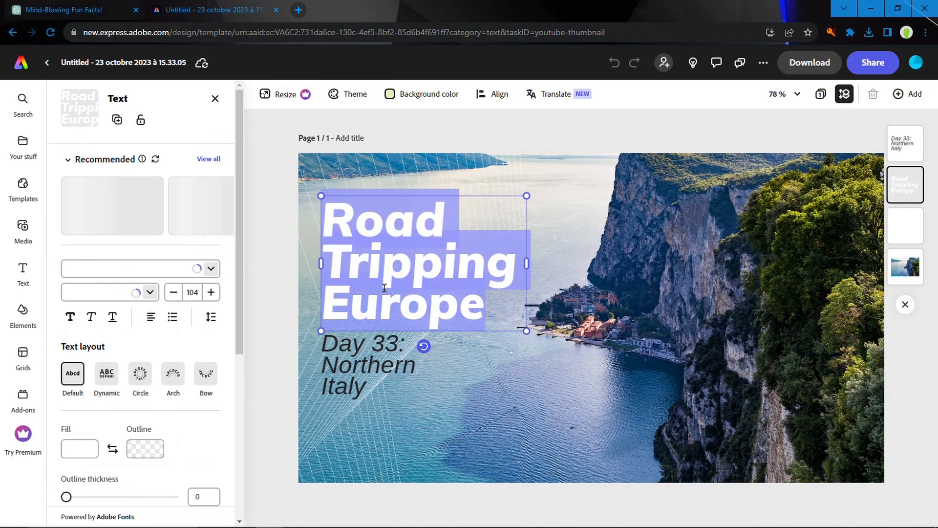
{"action": "type", "text": "10 Mind-Blowing Fun Facts"}
{"action": "left_click_drag", "start_coordinate": [527, 305], "coordinate": [759, 257]}
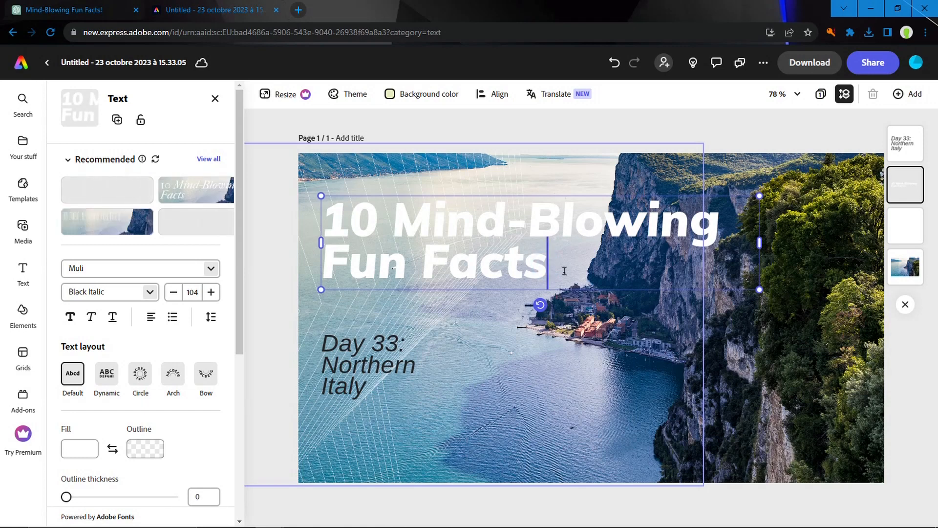
Center-align the "10 Mind-Blowing Fun Facts" heading and add " !" to its end.
{"action": "left_click_drag", "start_coordinate": [561, 268], "coordinate": [328, 221]}
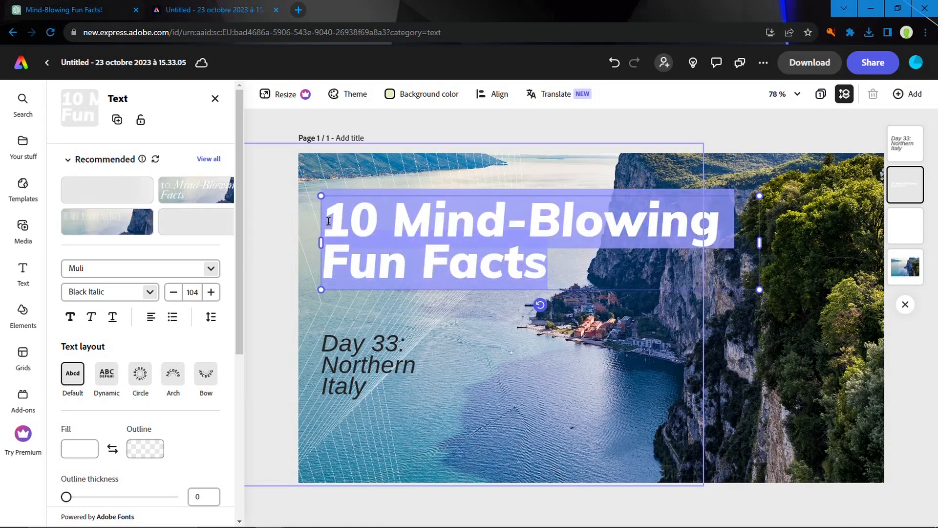
{"action": "left_click", "coordinate": [151, 317]}
{"action": "left_click", "coordinate": [153, 343]}
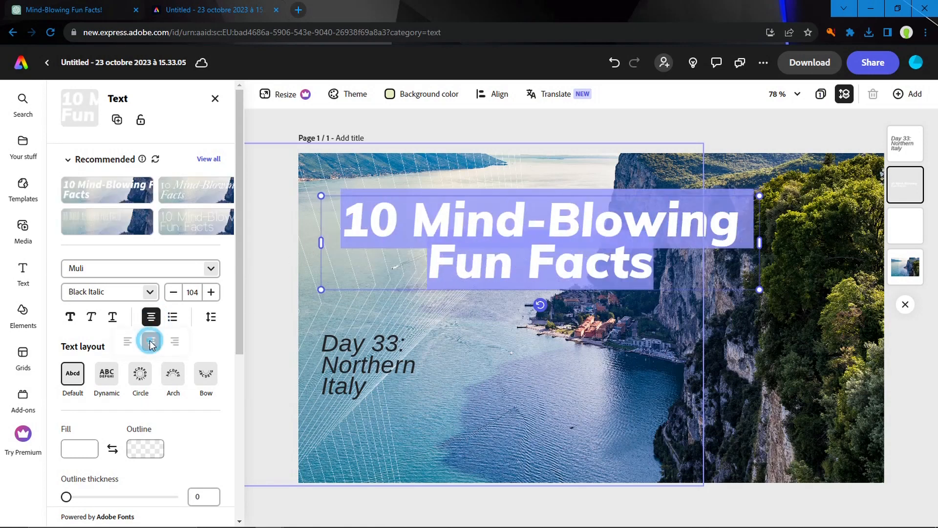
{"action": "left_click", "coordinate": [676, 259]}
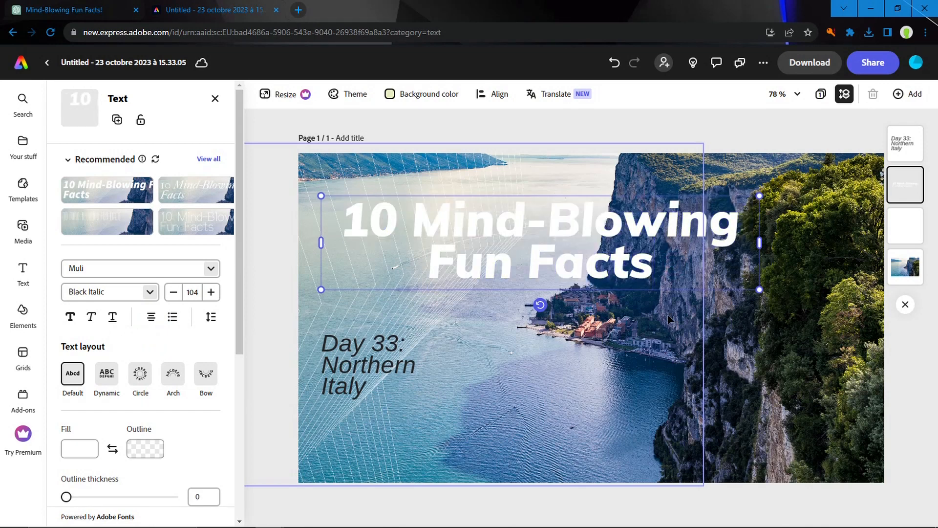
{"action": "type", "text": "!"}
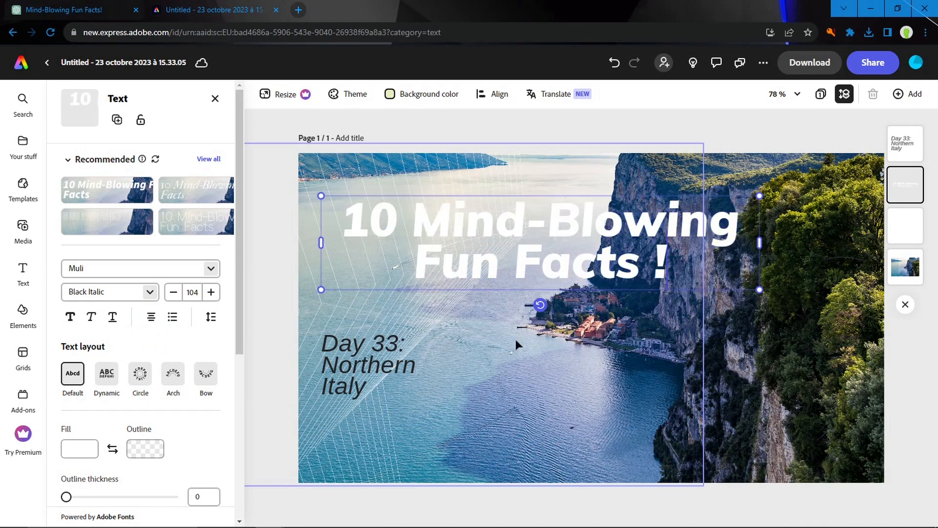
Apply the Darken effect to the thumbnail's cliff and lake photo, and select the heading text again.
{"action": "left_click", "coordinate": [793, 413]}
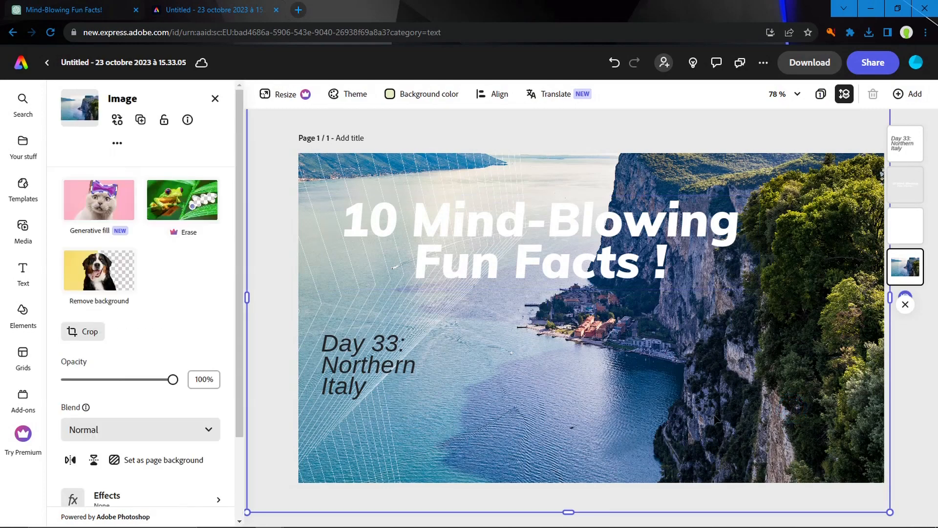
{"action": "scroll", "coordinate": [176, 335], "scroll_direction": "down", "scroll_amount": 2}
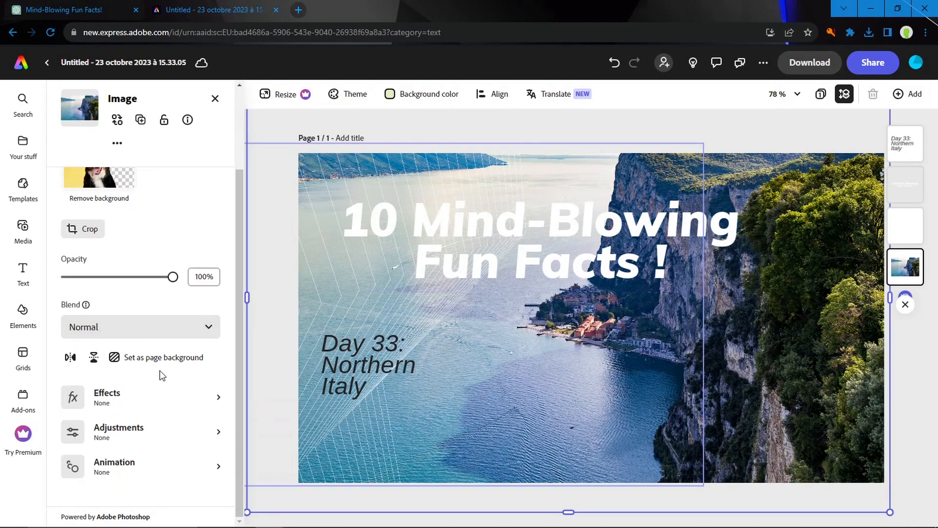
{"action": "left_click", "coordinate": [138, 396]}
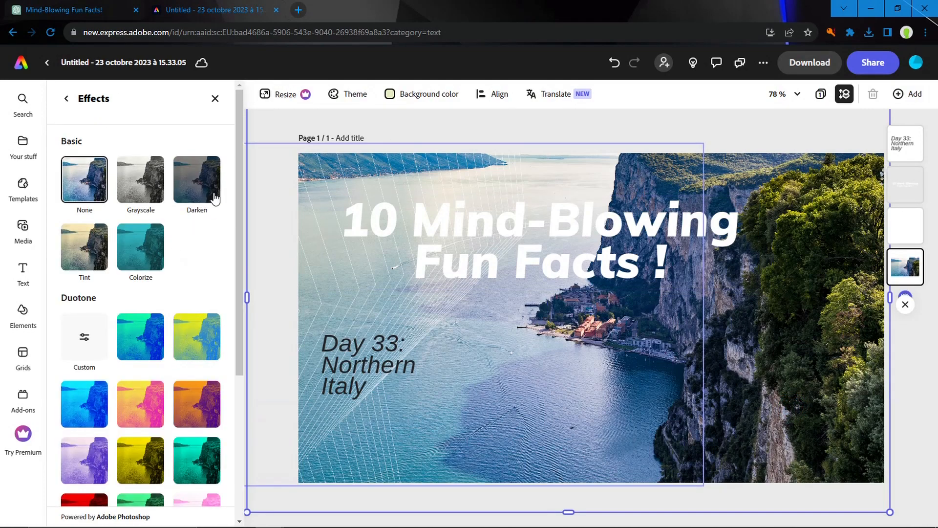
{"action": "left_click", "coordinate": [208, 197]}
{"action": "left_click", "coordinate": [749, 282]}
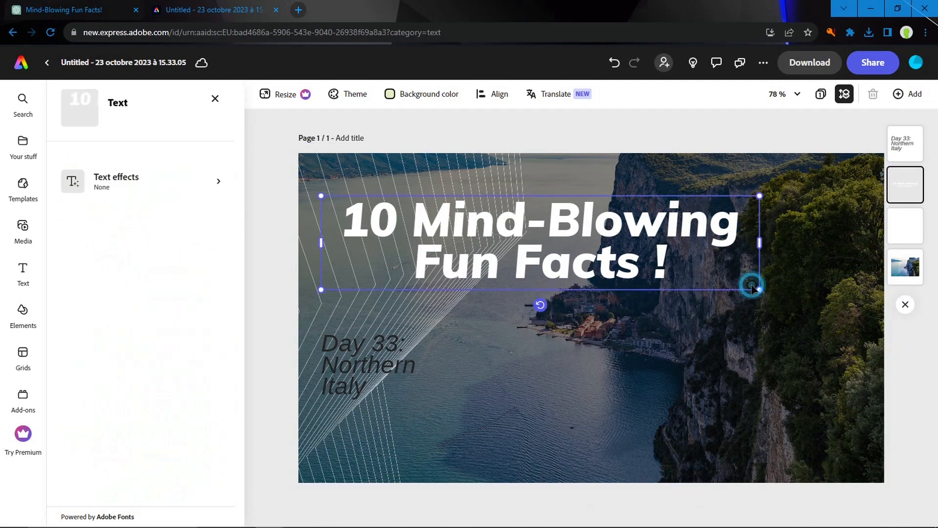
Replace the "Day 33: Northern Italy" subtitle with "Blow Your Mind!" and fit it on one line just below the heading.
{"action": "double_click", "coordinate": [369, 363]}
{"action": "type", "text": "Blow Your Mind!"}
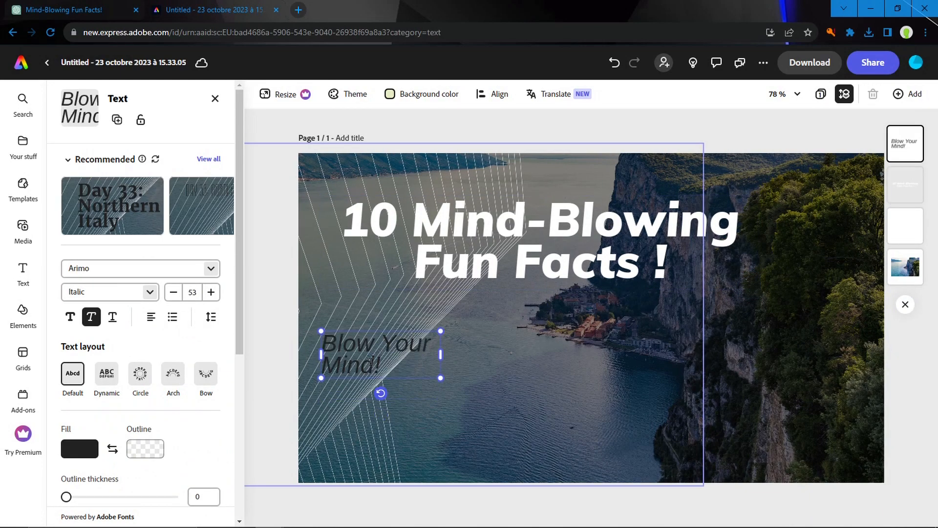
{"action": "left_click_drag", "start_coordinate": [394, 327], "coordinate": [417, 308]}
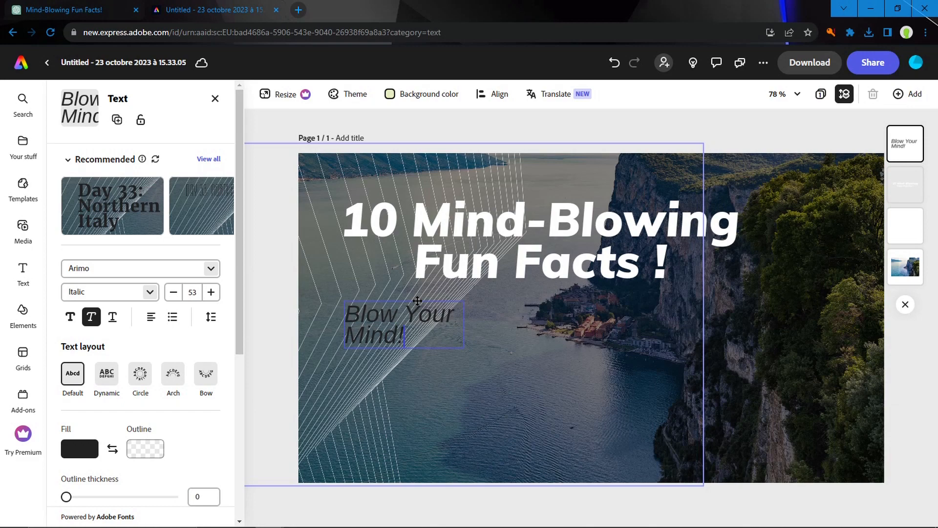
{"action": "left_click", "coordinate": [410, 333]}
{"action": "left_click", "coordinate": [411, 333]}
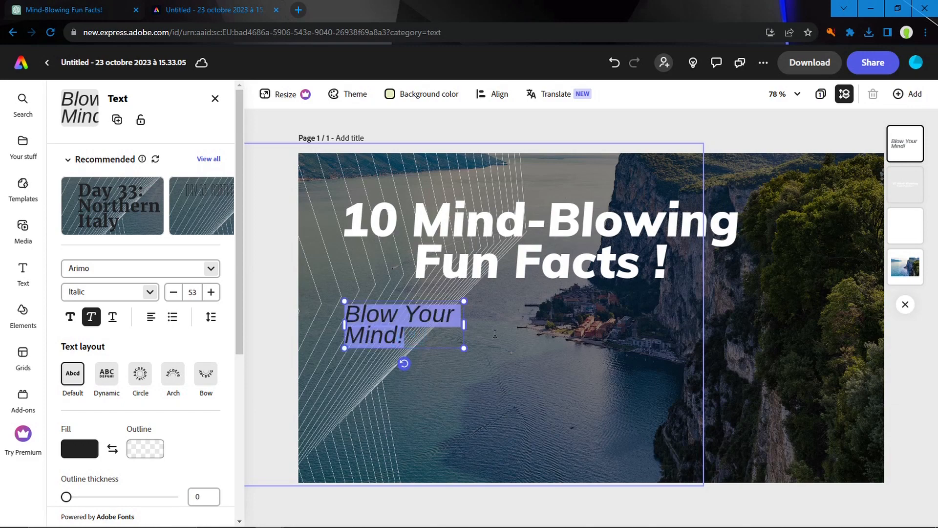
{"action": "left_click_drag", "start_coordinate": [464, 325], "coordinate": [531, 325]}
{"action": "left_click_drag", "start_coordinate": [425, 300], "coordinate": [424, 303]}
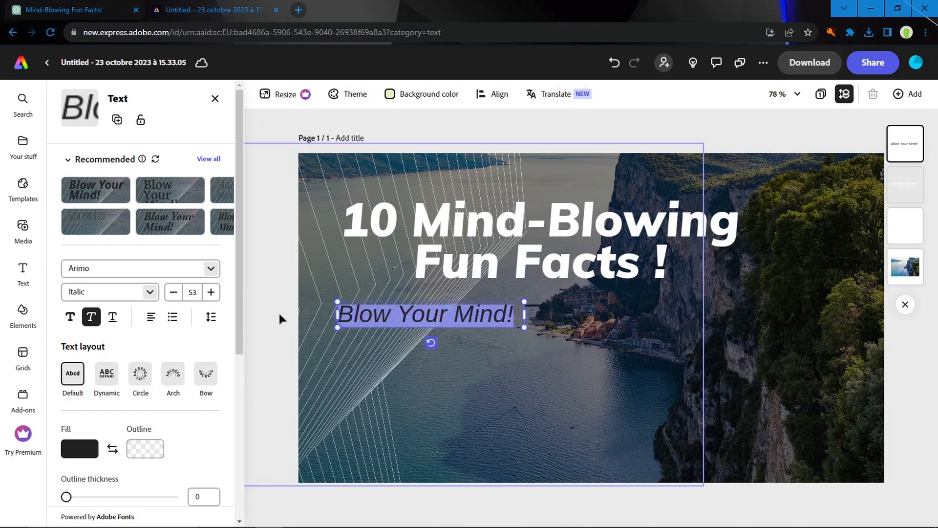
Set the fill color of the "Blow Your Mind!" subtitle to white.
{"action": "left_click", "coordinate": [210, 268]}
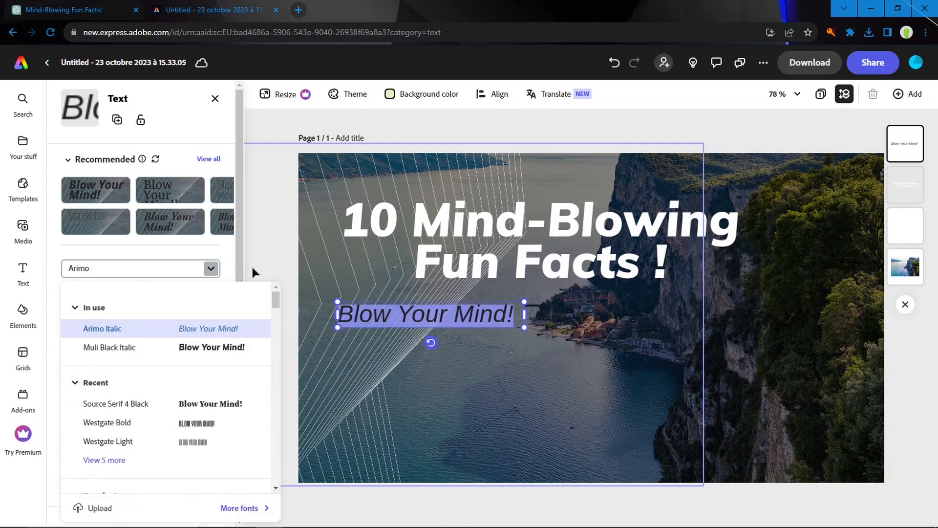
{"action": "left_click", "coordinate": [215, 266]}
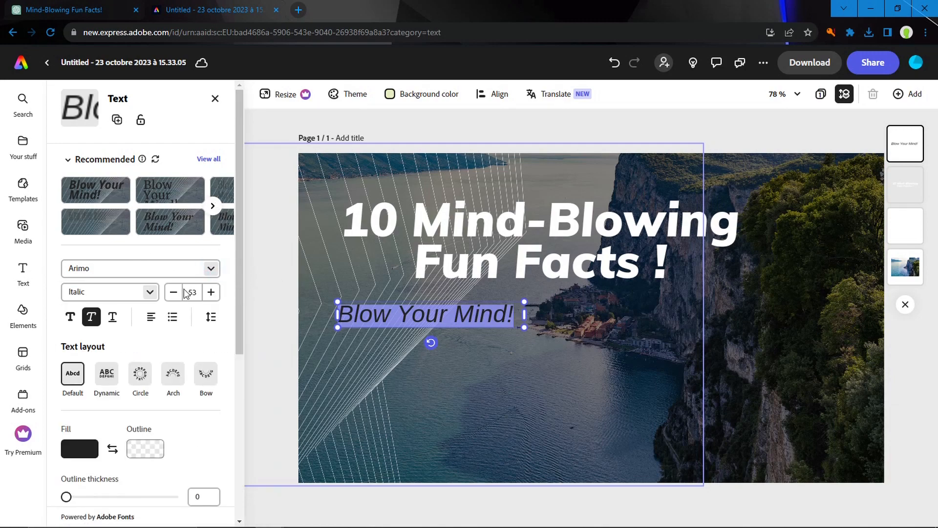
{"action": "left_click", "coordinate": [81, 448]}
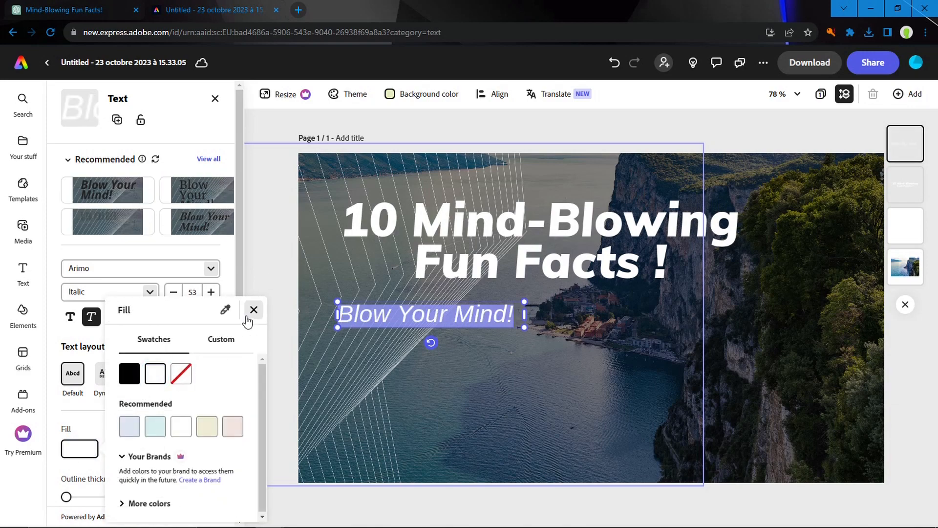
{"action": "left_click", "coordinate": [254, 310]}
Change the "Blow Your Mind!" subtitle's font to Adobe Handwriting Ernie and set its size to 55.
{"action": "left_click", "coordinate": [145, 238]}
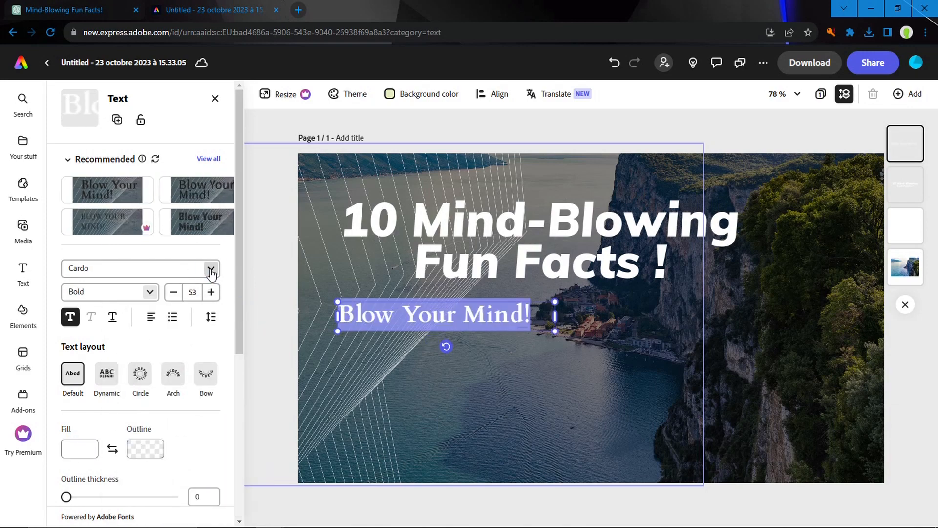
{"action": "left_click", "coordinate": [211, 268]}
{"action": "scroll", "coordinate": [205, 337], "scroll_direction": "down", "scroll_amount": 5}
{"action": "scroll", "coordinate": [200, 327], "scroll_direction": "up", "scroll_amount": 2}
{"action": "left_click", "coordinate": [203, 398]}
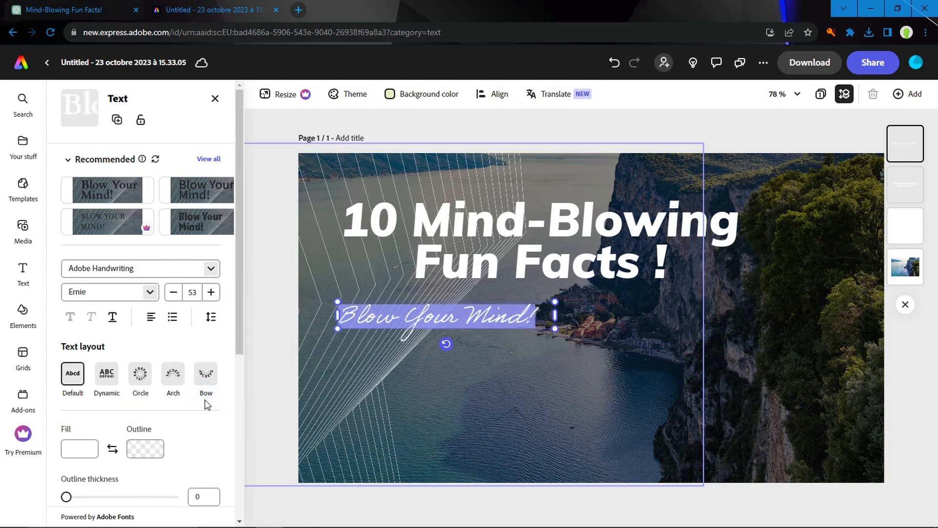
{"action": "left_click", "coordinate": [211, 292]}
{"action": "left_click", "coordinate": [210, 292]}
{"action": "left_click", "coordinate": [486, 402]}
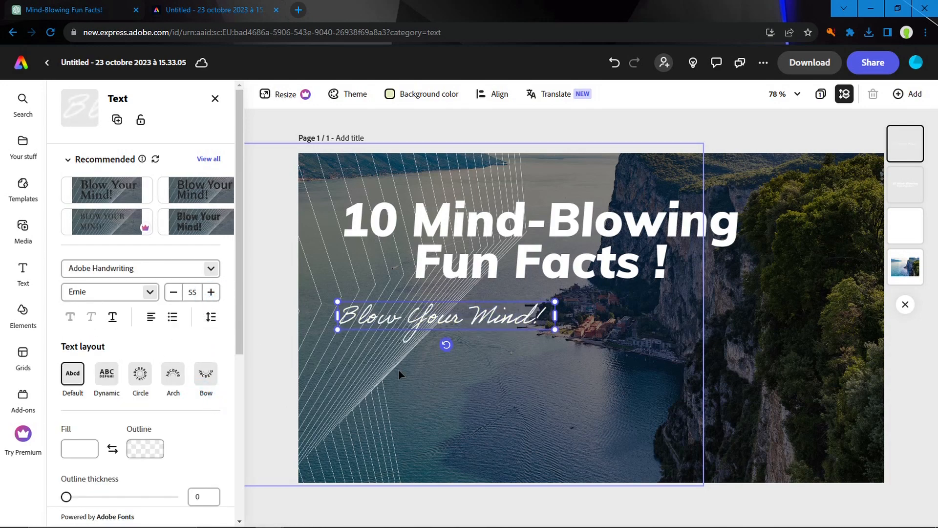
Add a new text reading "WATCH NOW" below the "Blow Your Mind!" subtitle.
{"action": "left_click", "coordinate": [23, 269]}
{"action": "left_click", "coordinate": [140, 126]}
{"action": "double_click", "coordinate": [481, 423]}
{"action": "type", "text": "W"}
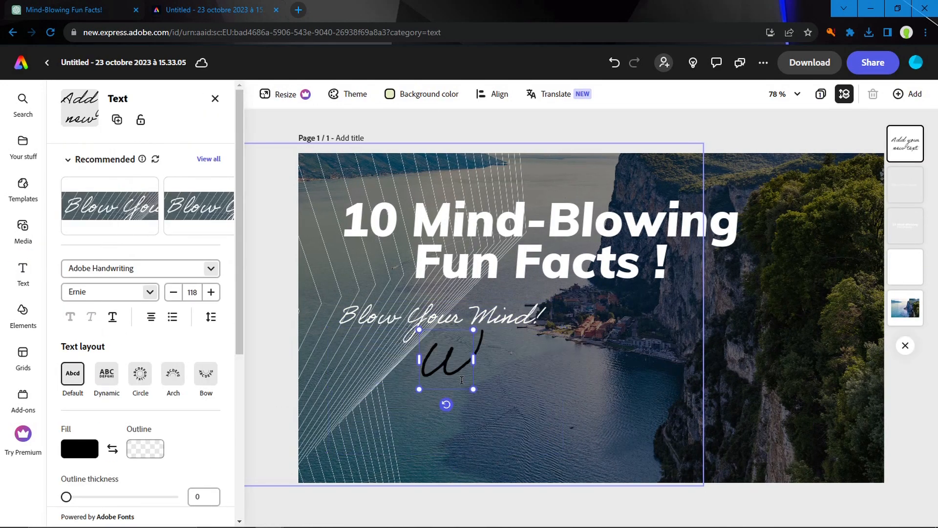
{"action": "type", "text": "ATCH NOW"}
Change the font of the whole "WATCH NOW" text to Muli Black Italic and reduce its size.
{"action": "key", "text": "ctrl+a"}
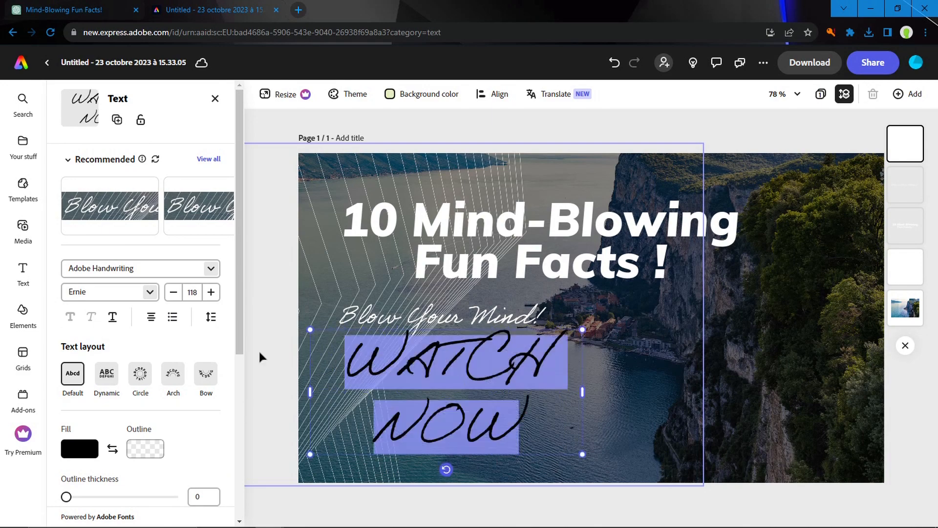
{"action": "left_click", "coordinate": [206, 267]}
{"action": "left_click", "coordinate": [195, 346]}
{"action": "left_click", "coordinate": [173, 292]}
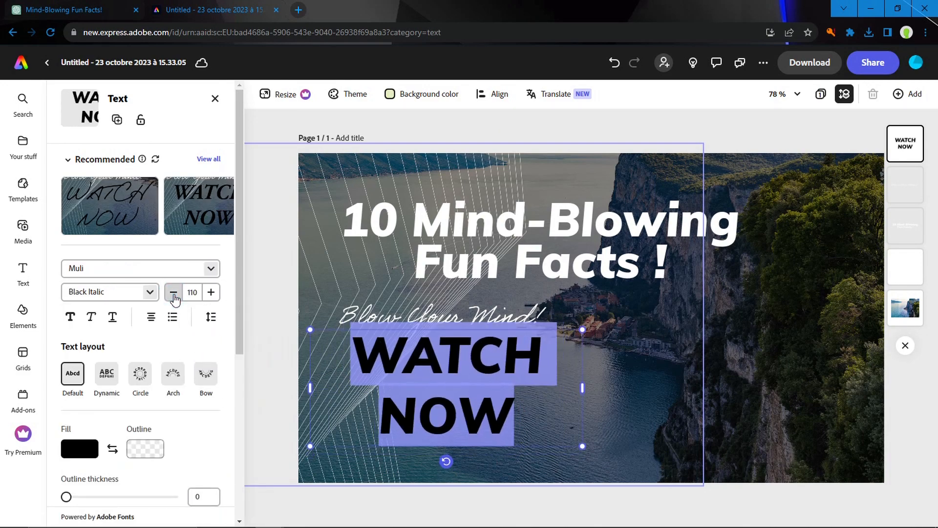
Move "WATCH NOW" to the lower middle of the thumbnail and shrink it to size 47 on one line.
{"action": "left_click_drag", "start_coordinate": [584, 376], "coordinate": [617, 376]}
{"action": "left_click_drag", "start_coordinate": [501, 338], "coordinate": [629, 431]}
{"action": "left_click", "coordinate": [173, 292]}
{"action": "left_click", "coordinate": [173, 293]}
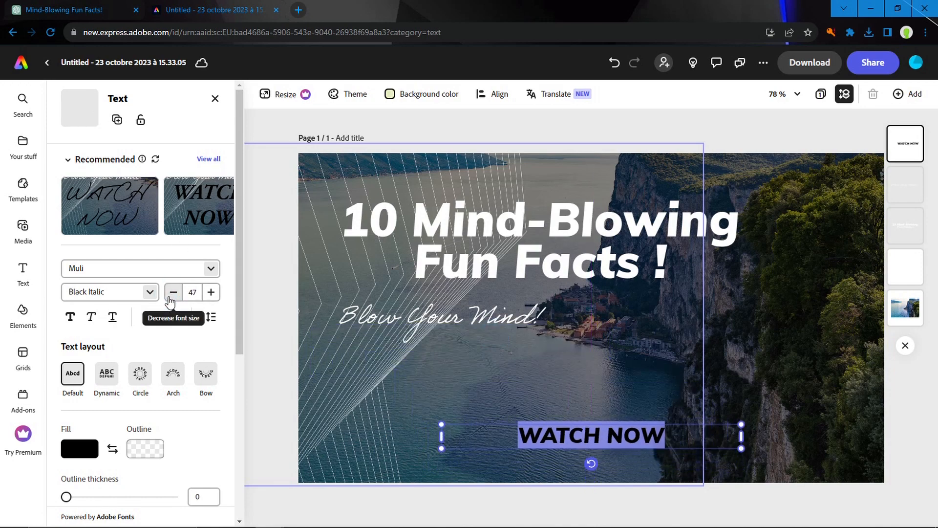
Set the fill color of the "WATCH NOW" text to white.
{"action": "scroll", "coordinate": [125, 383], "scroll_direction": "down", "scroll_amount": 5}
{"action": "left_click", "coordinate": [99, 183]}
{"action": "left_click", "coordinate": [155, 138]}
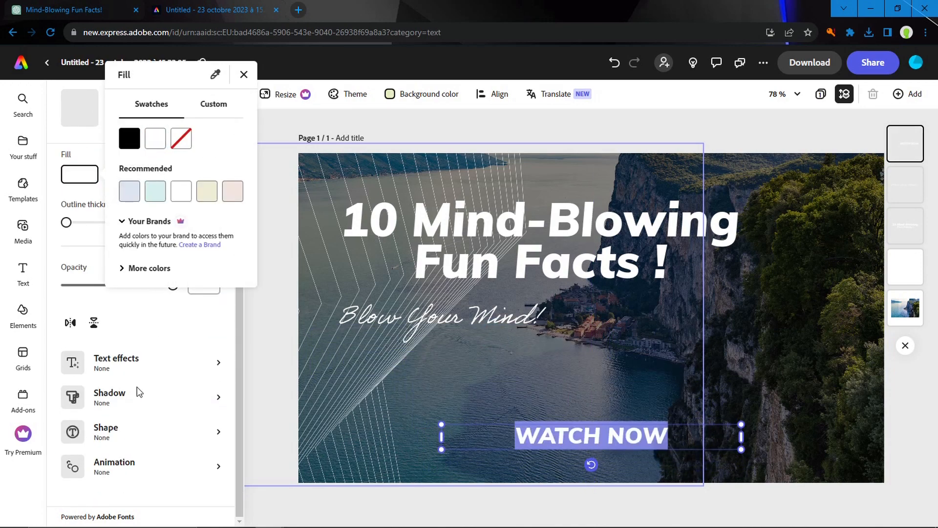
Try out background shapes for "WATCH NOW" and apply the decorative badge with a rounded center and framed sides.
{"action": "left_click", "coordinate": [122, 430]}
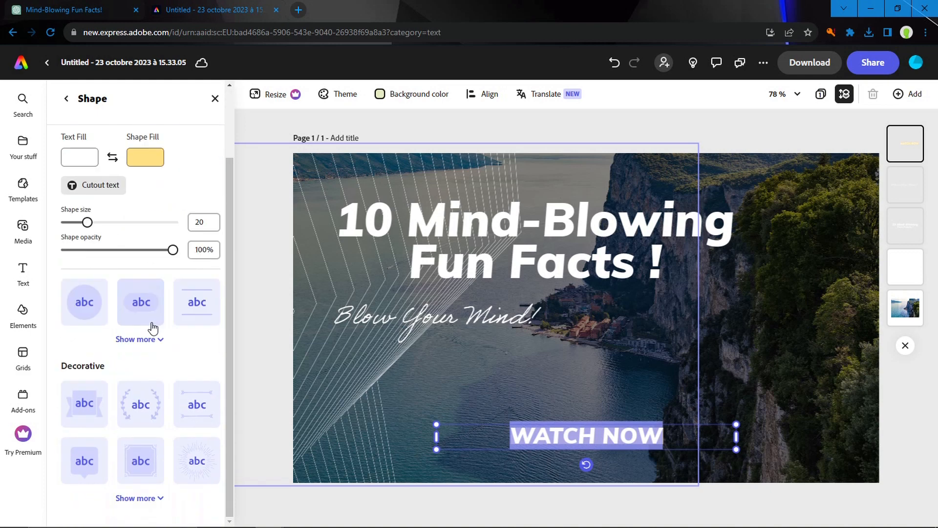
{"action": "left_click", "coordinate": [185, 454]}
{"action": "left_click", "coordinate": [192, 359]}
{"action": "left_click", "coordinate": [141, 395]}
{"action": "left_click", "coordinate": [84, 395]}
{"action": "left_click", "coordinate": [141, 339]}
{"action": "left_click", "coordinate": [140, 236]}
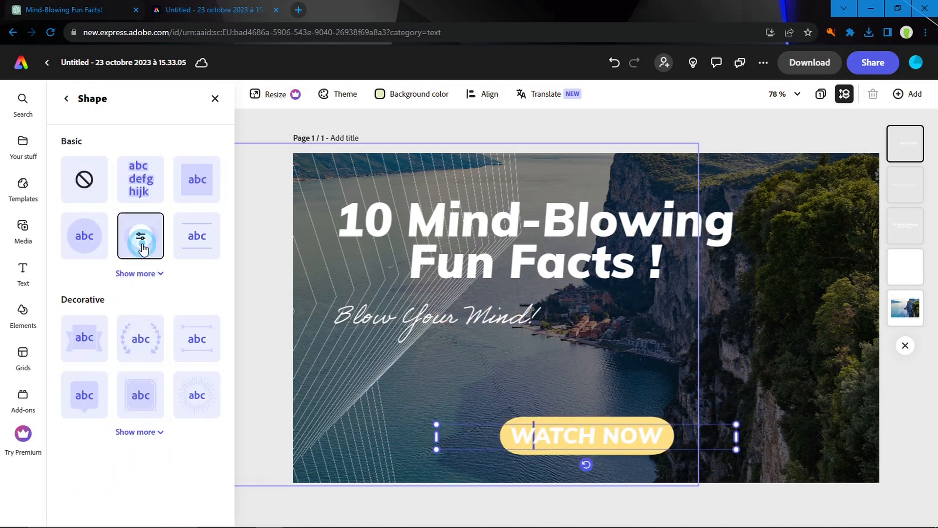
{"action": "left_click", "coordinate": [141, 429]}
{"action": "scroll", "coordinate": [142, 430], "scroll_direction": "down", "scroll_amount": 5}
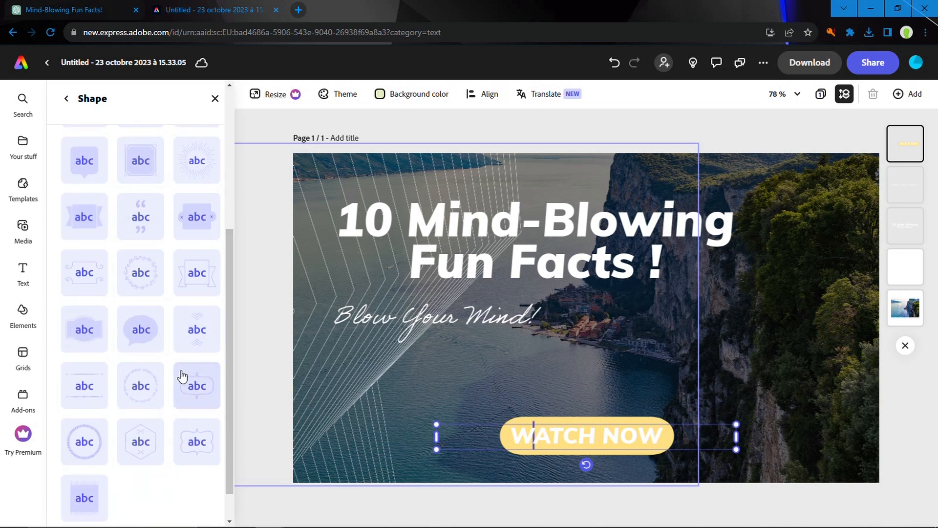
{"action": "left_click", "coordinate": [102, 332]}
{"action": "left_click", "coordinate": [85, 329]}
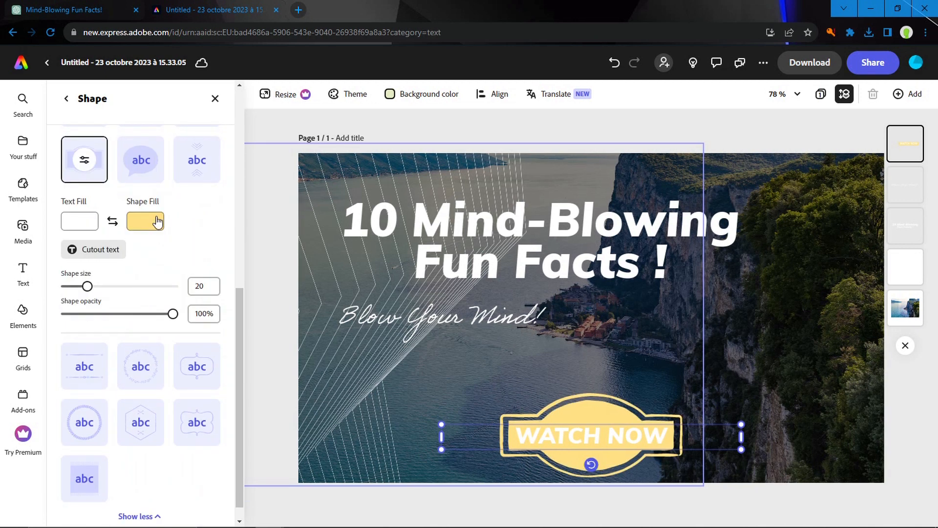
Set the badge's shape fill to custom white #FFFFFF at 45% opacity and deselect the "WATCH NOW" text.
{"action": "left_click", "coordinate": [157, 222]}
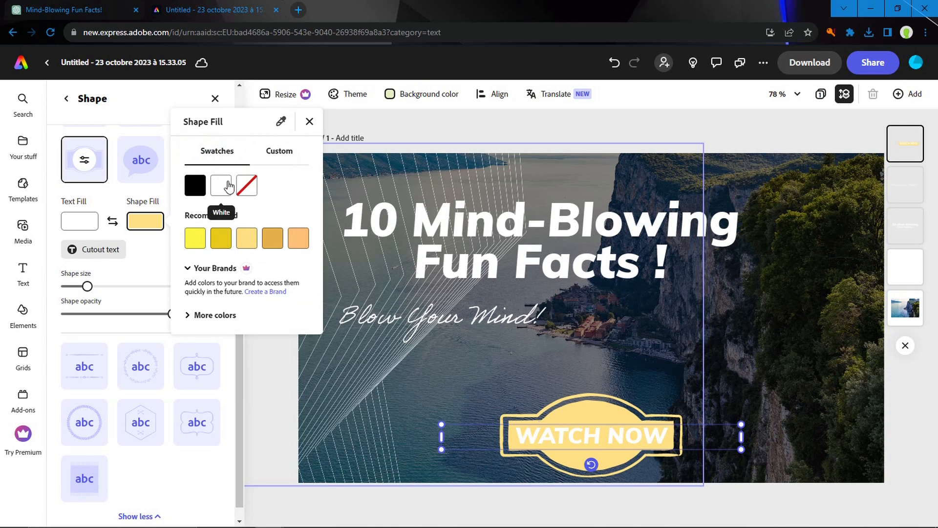
{"action": "left_click", "coordinate": [276, 150]}
{"action": "left_click", "coordinate": [186, 200]}
{"action": "left_click_drag", "start_coordinate": [262, 307], "coordinate": [220, 316]}
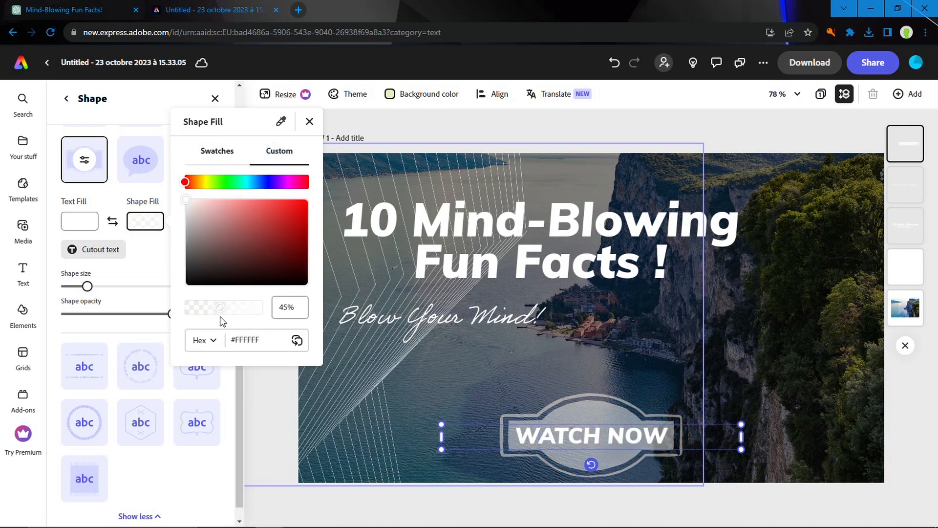
{"action": "left_click", "coordinate": [309, 121]}
{"action": "left_click", "coordinate": [743, 360]}
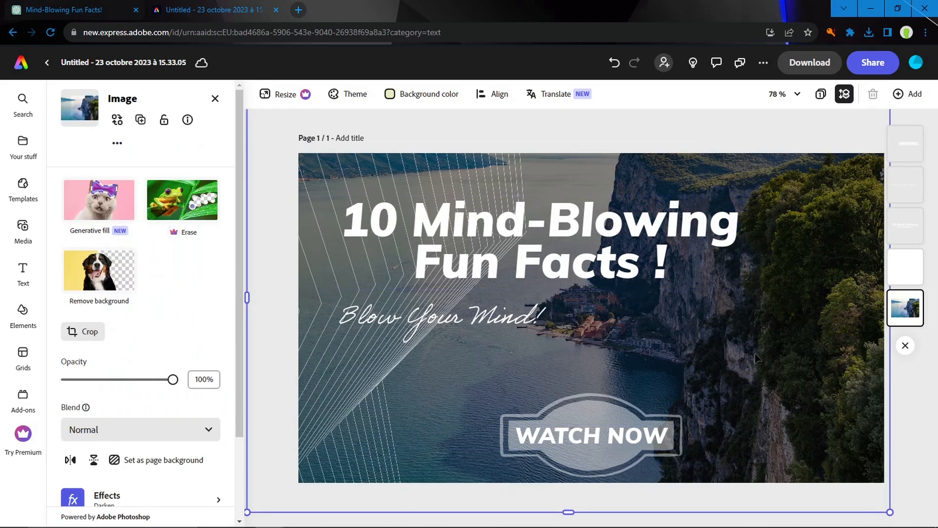